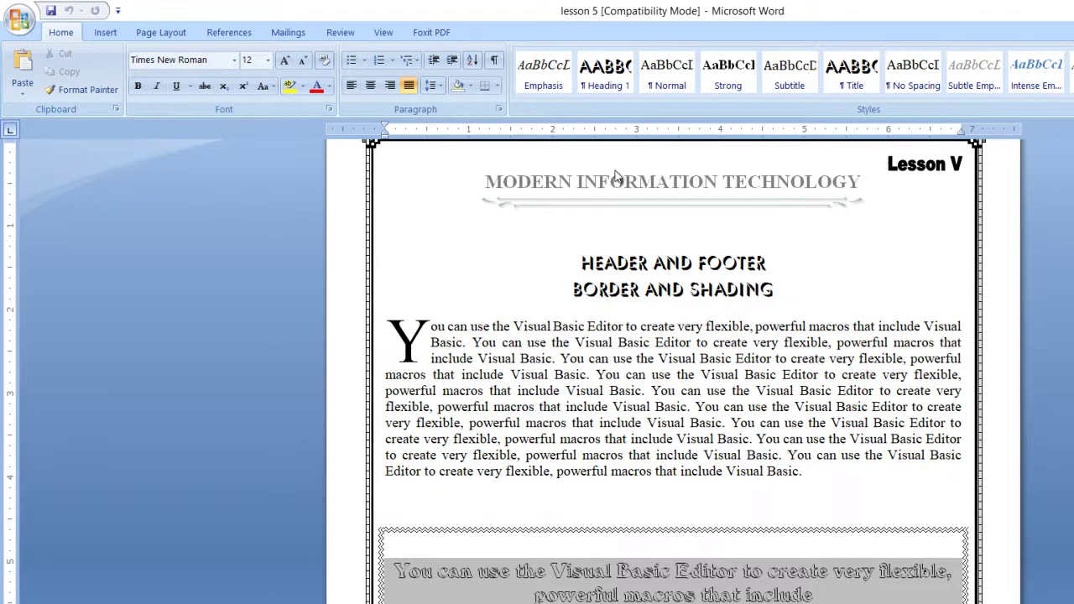
Step: Examine the finished lesson 5 page, including its page border, header, headings, drop-cap paragraph and bordered, shaded paragraph
{"action": "scroll", "coordinate": [646, 314], "scroll_direction": "down", "scroll_amount": 9}
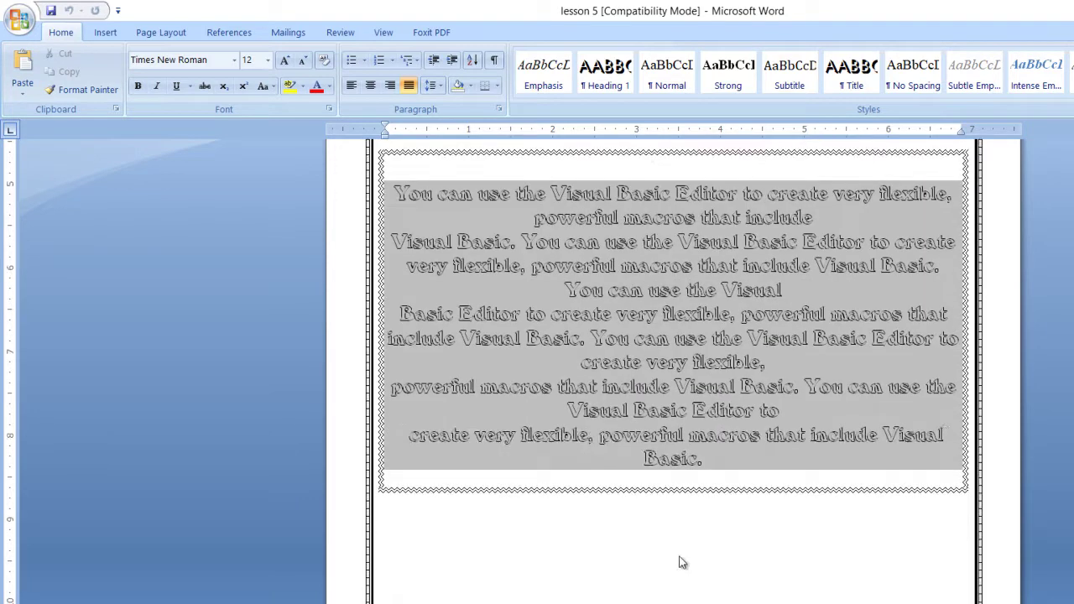
{"action": "scroll", "coordinate": [676, 488], "scroll_direction": "up", "scroll_amount": 4}
{"action": "scroll", "coordinate": [677, 487], "scroll_direction": "up", "scroll_amount": 7}
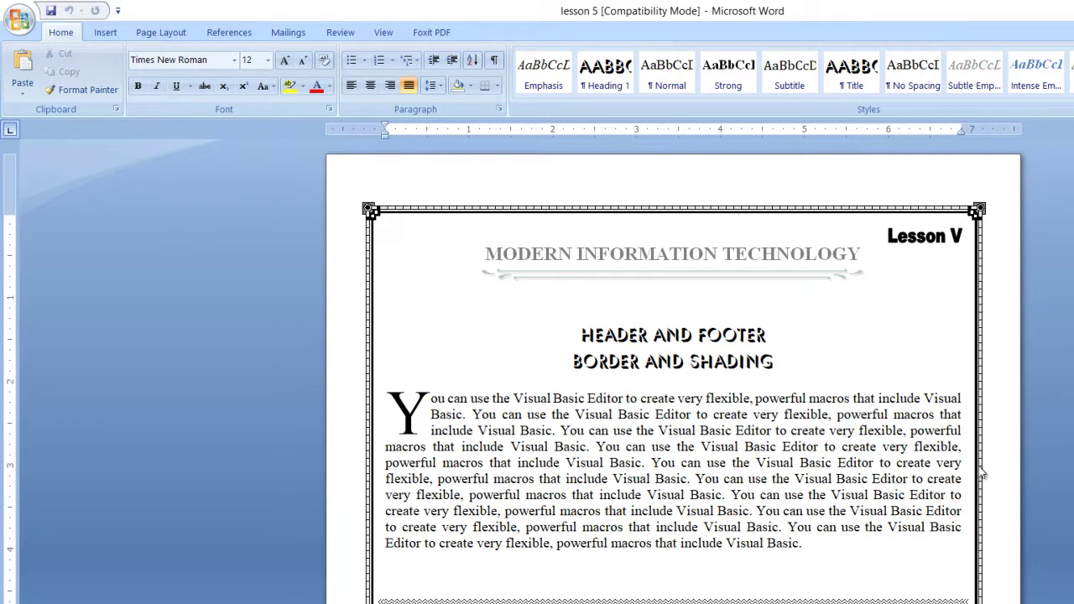
{"action": "scroll", "coordinate": [963, 459], "scroll_direction": "down", "scroll_amount": 3}
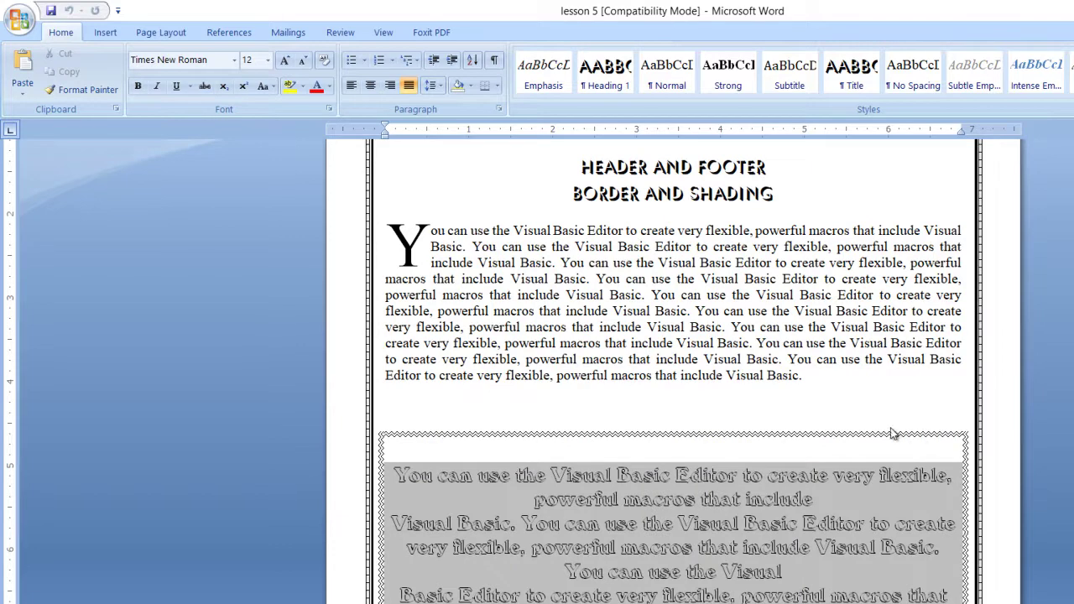
{"action": "scroll", "coordinate": [810, 489], "scroll_direction": "down", "scroll_amount": 2}
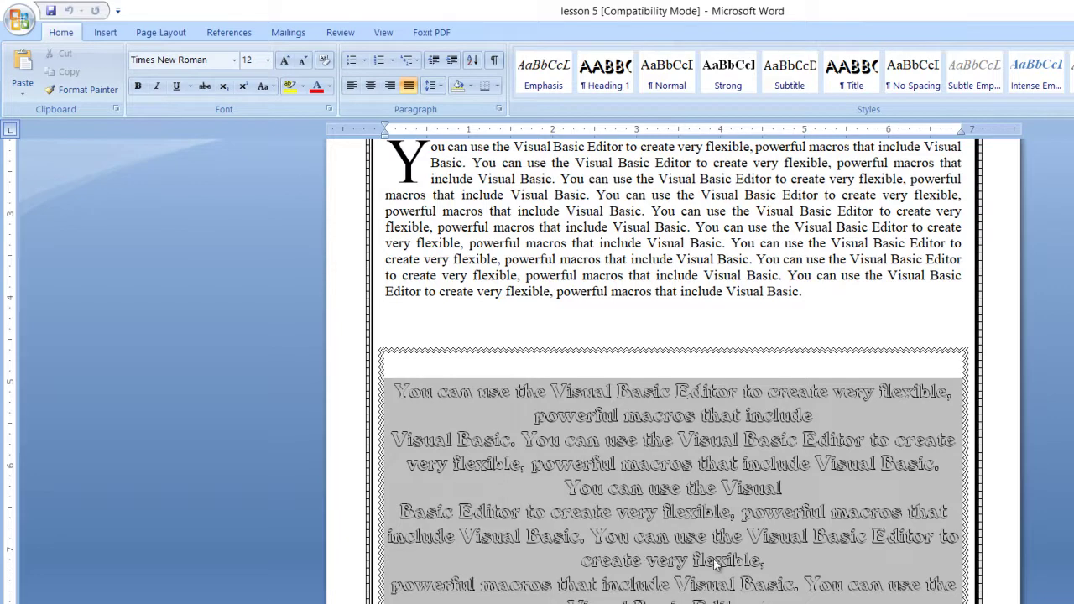
{"action": "scroll", "coordinate": [711, 558], "scroll_direction": "down", "scroll_amount": 3}
{"action": "scroll", "coordinate": [720, 561], "scroll_direction": "up", "scroll_amount": 8}
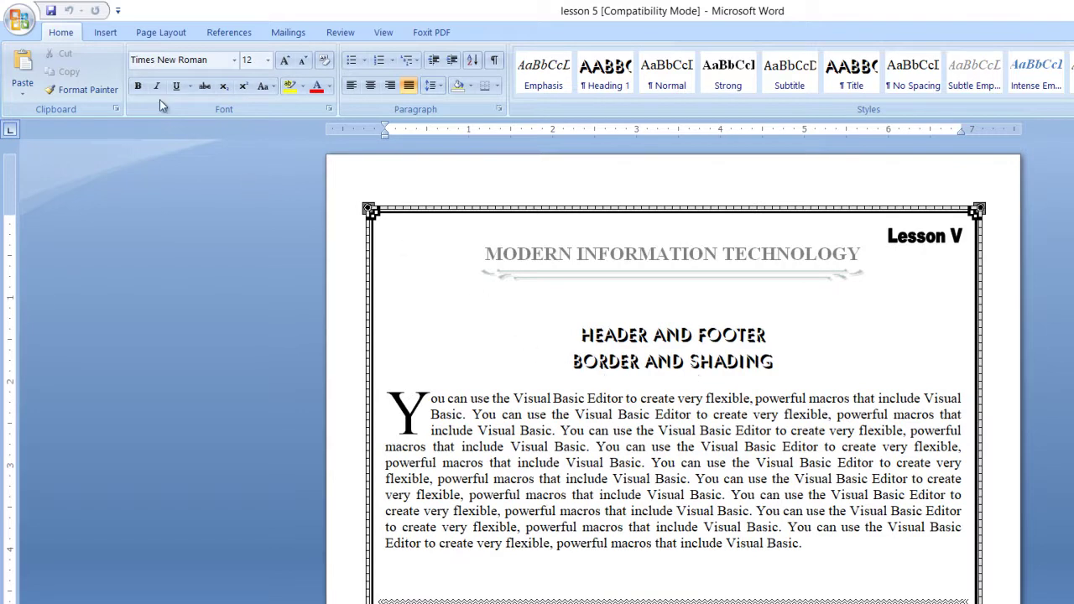
Step: Create a new blank document, check the lesson 5 window, and switch to the empty Document1 window
{"action": "left_click", "coordinate": [16, 25]}
{"action": "left_click", "coordinate": [47, 59]}
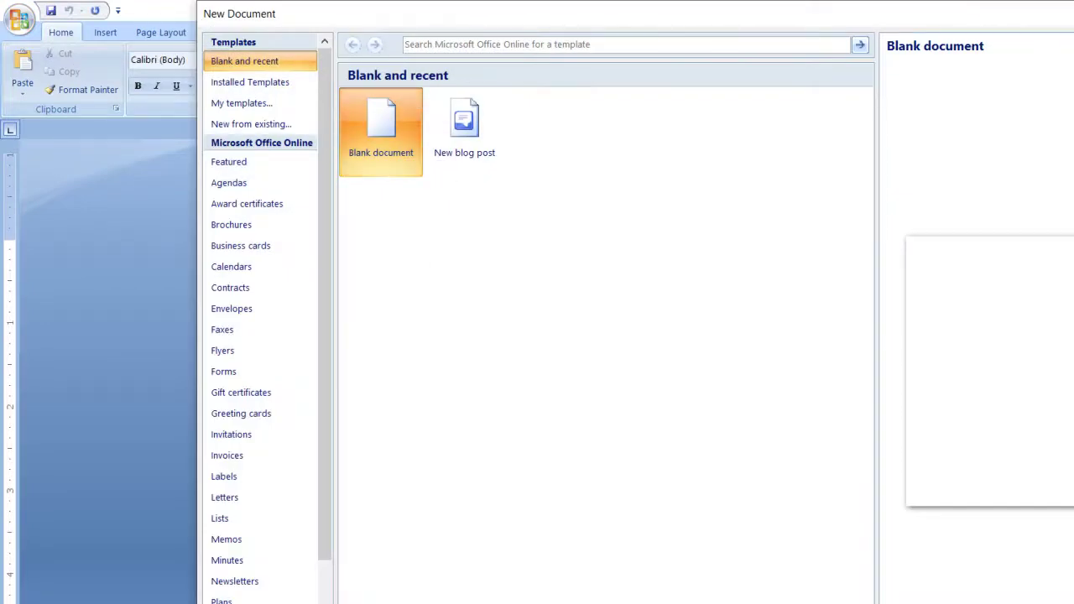
{"action": "key", "text": "Return"}
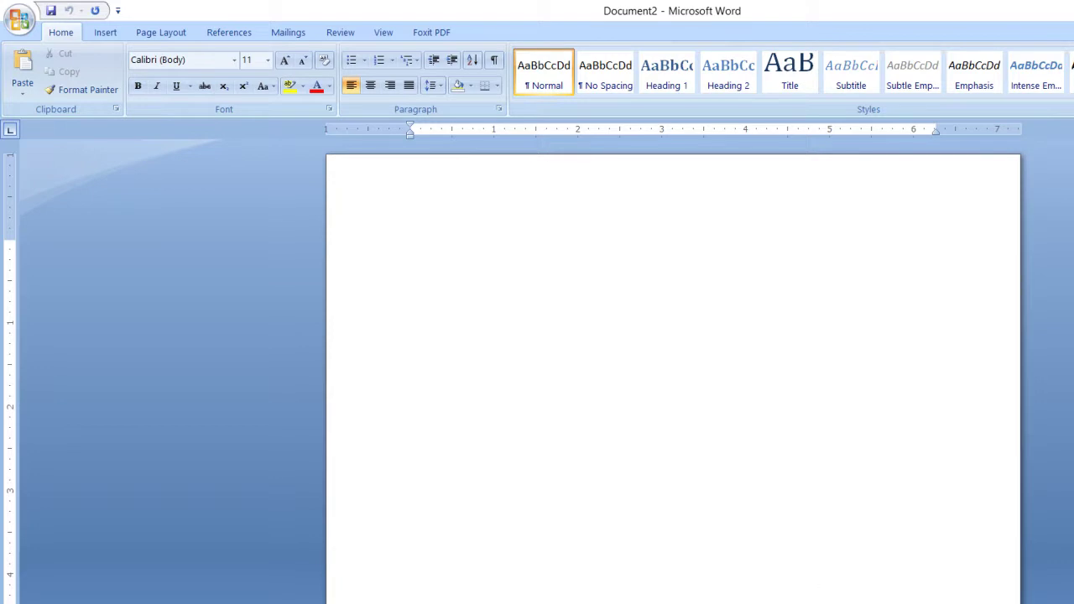
{"action": "mouse_move", "coordinate": [831, 600]}
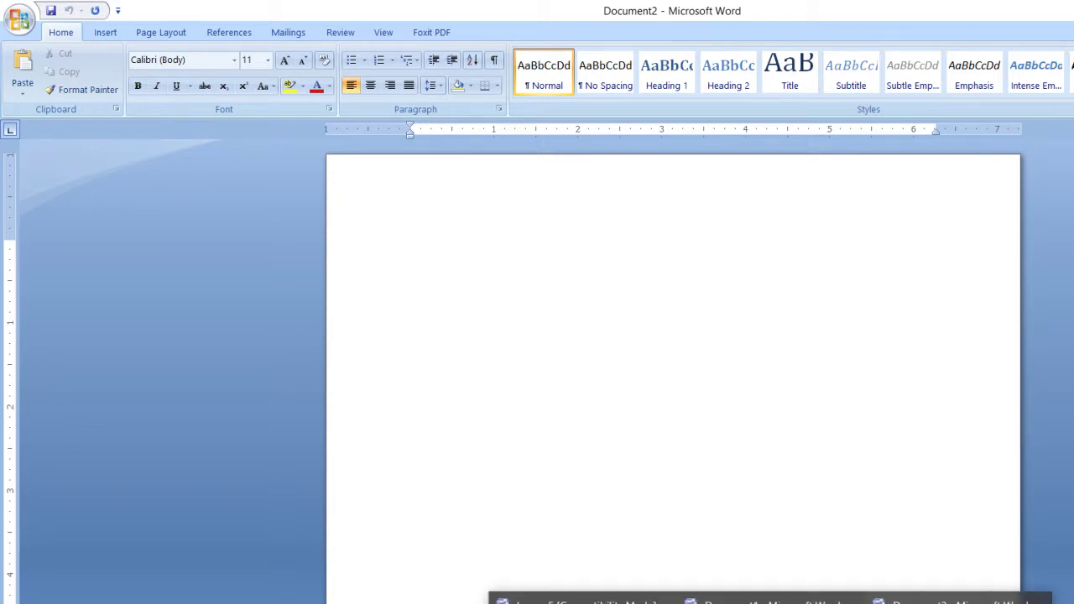
{"action": "left_click", "coordinate": [571, 600]}
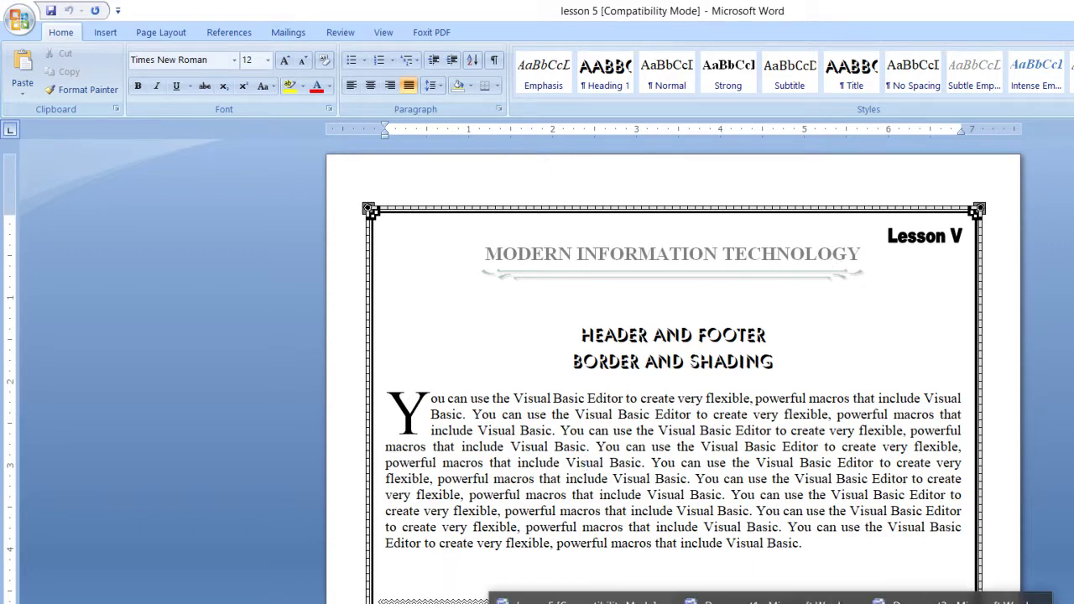
{"action": "left_click", "coordinate": [756, 601]}
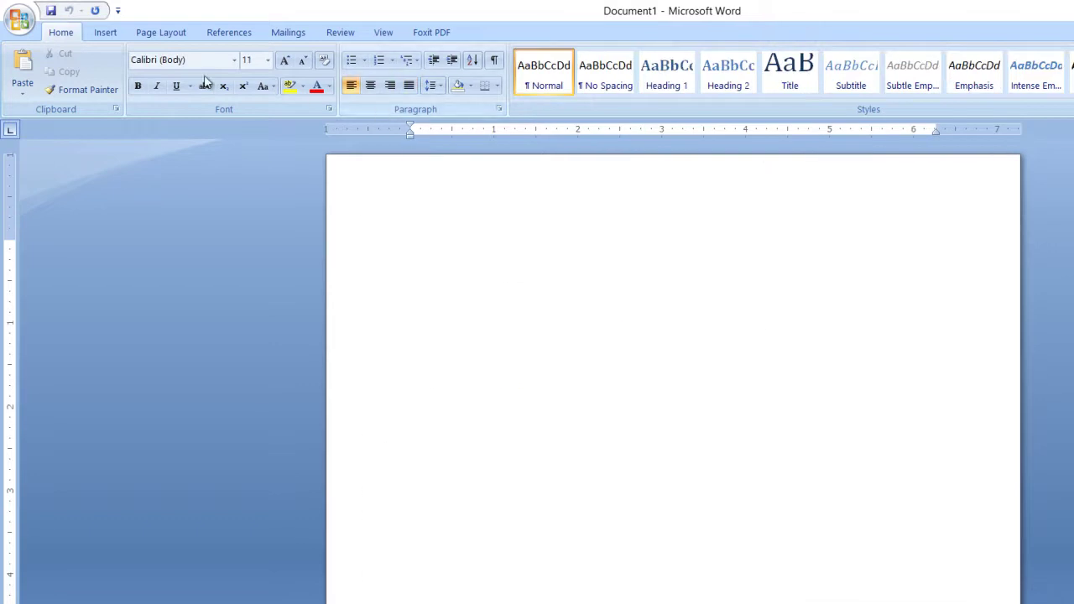
Step: Choose the black ornamental art border with decorated square corners as the page border for the whole document
{"action": "left_click", "coordinate": [147, 33]}
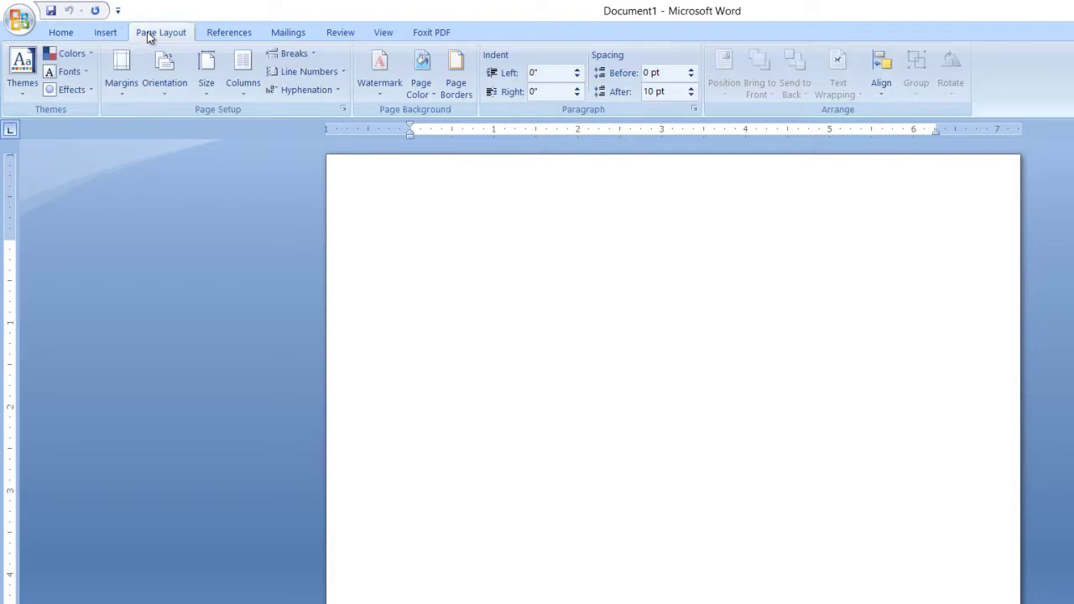
{"action": "left_click", "coordinate": [458, 87]}
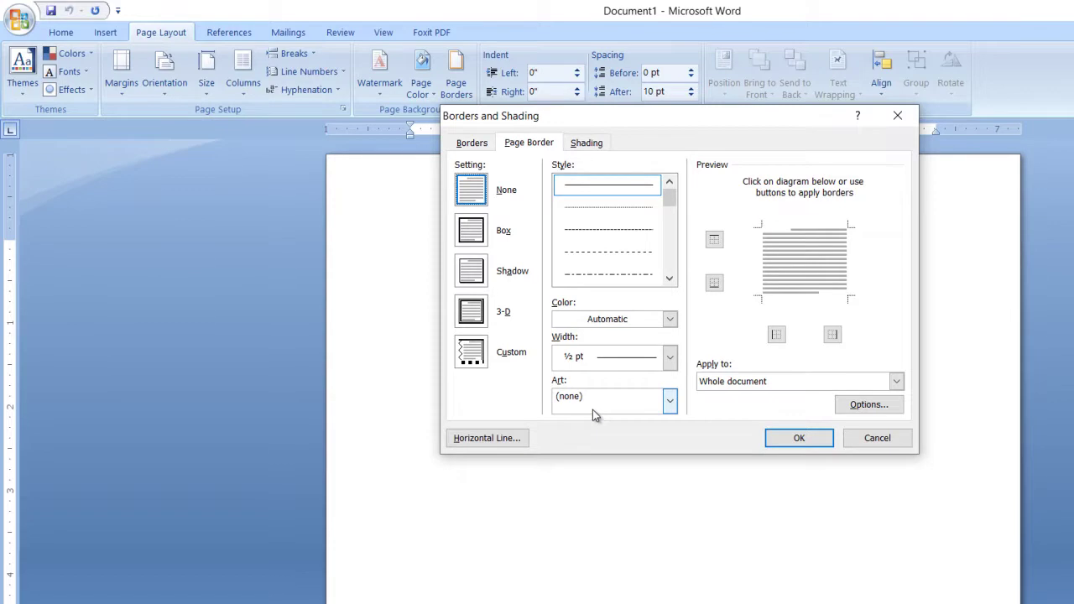
{"action": "left_click", "coordinate": [669, 403]}
{"action": "left_click_drag", "start_coordinate": [671, 429], "coordinate": [670, 511]}
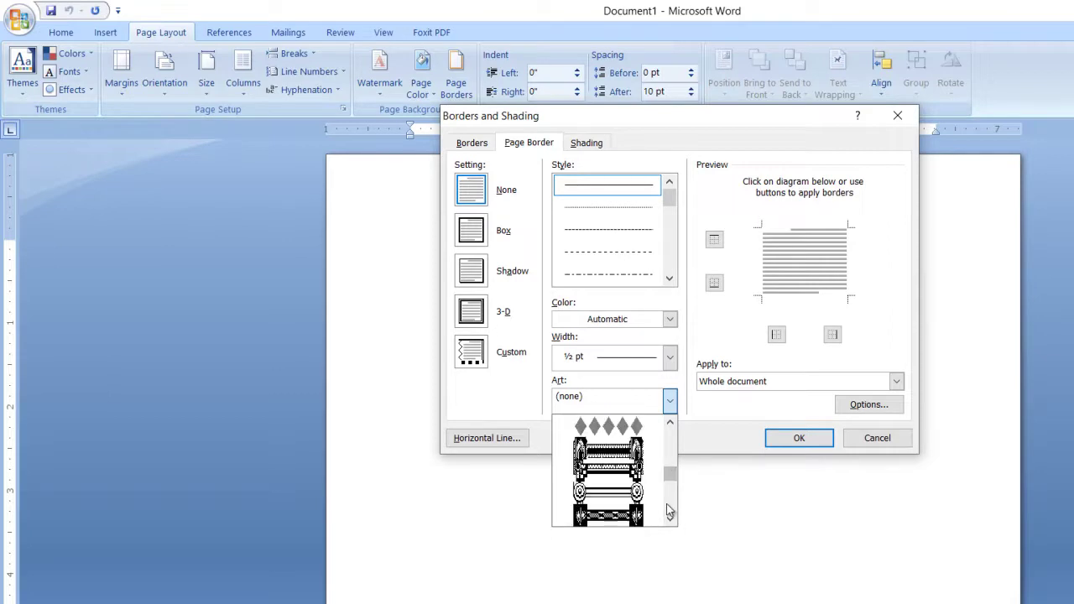
{"action": "left_click", "coordinate": [625, 476]}
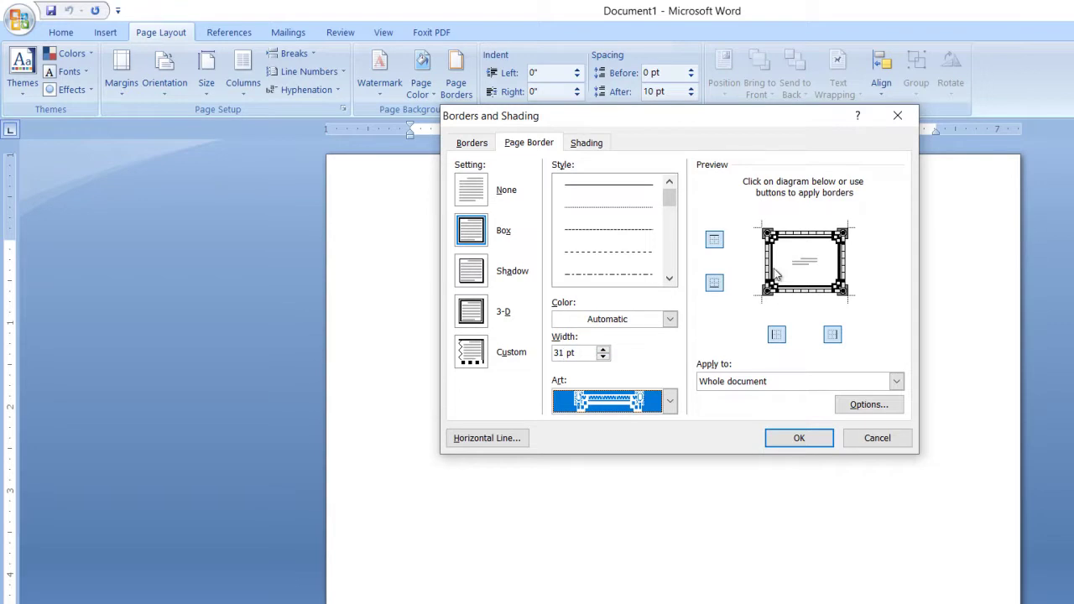
Step: Set the art page border's width to 15 pt and apply it to the whole document
{"action": "left_click", "coordinate": [603, 359]}
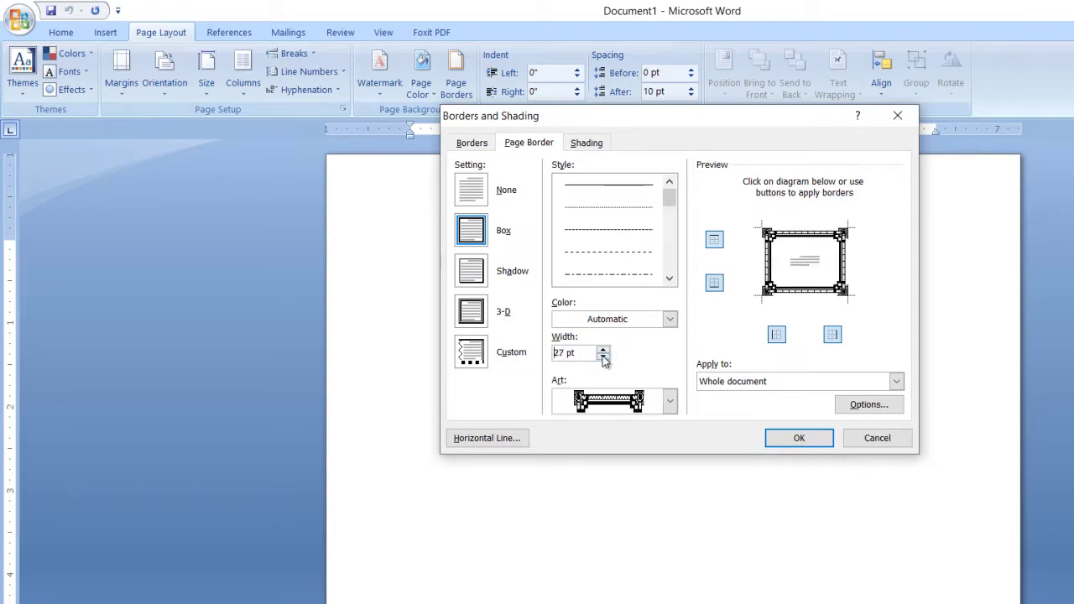
{"action": "left_click", "coordinate": [604, 358]}
{"action": "left_click", "coordinate": [604, 358]}
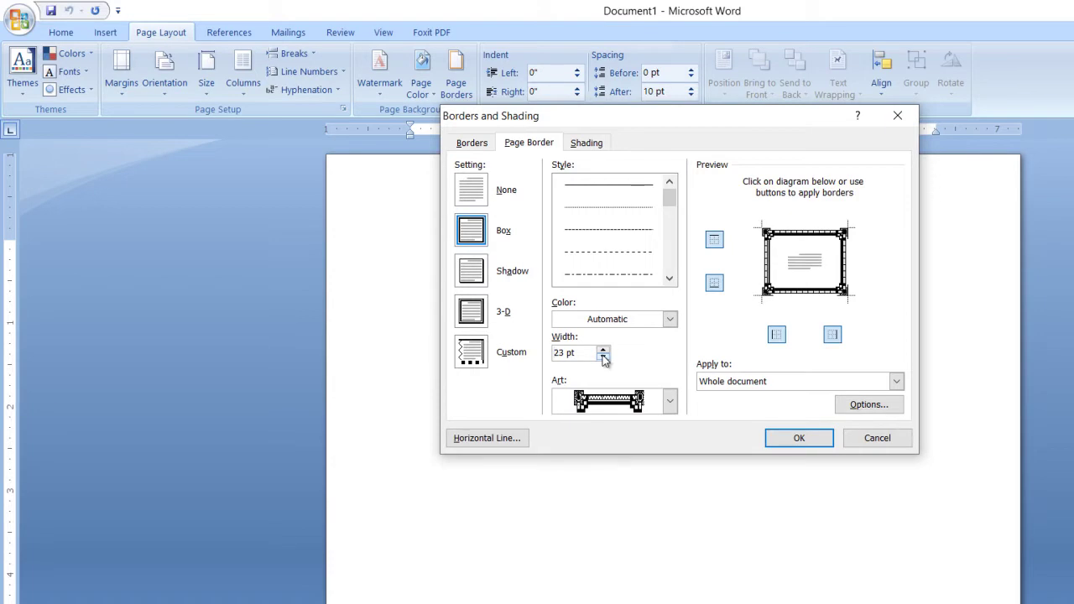
{"action": "left_click", "coordinate": [604, 359]}
{"action": "left_click", "coordinate": [603, 359]}
{"action": "left_click", "coordinate": [604, 358]}
{"action": "left_click", "coordinate": [603, 358]}
{"action": "left_click", "coordinate": [603, 358]}
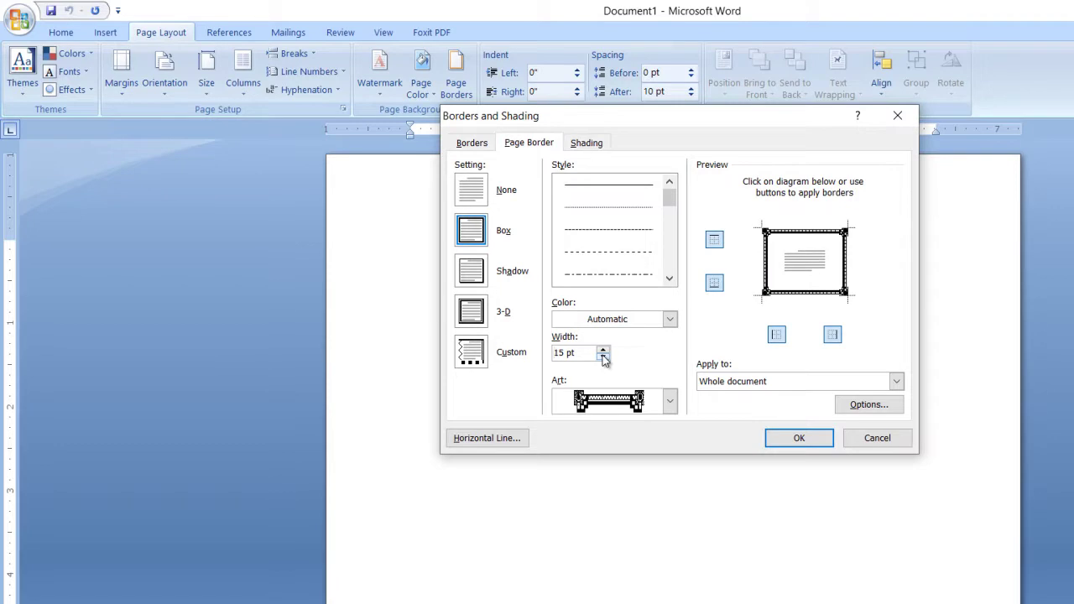
{"action": "left_click", "coordinate": [808, 437]}
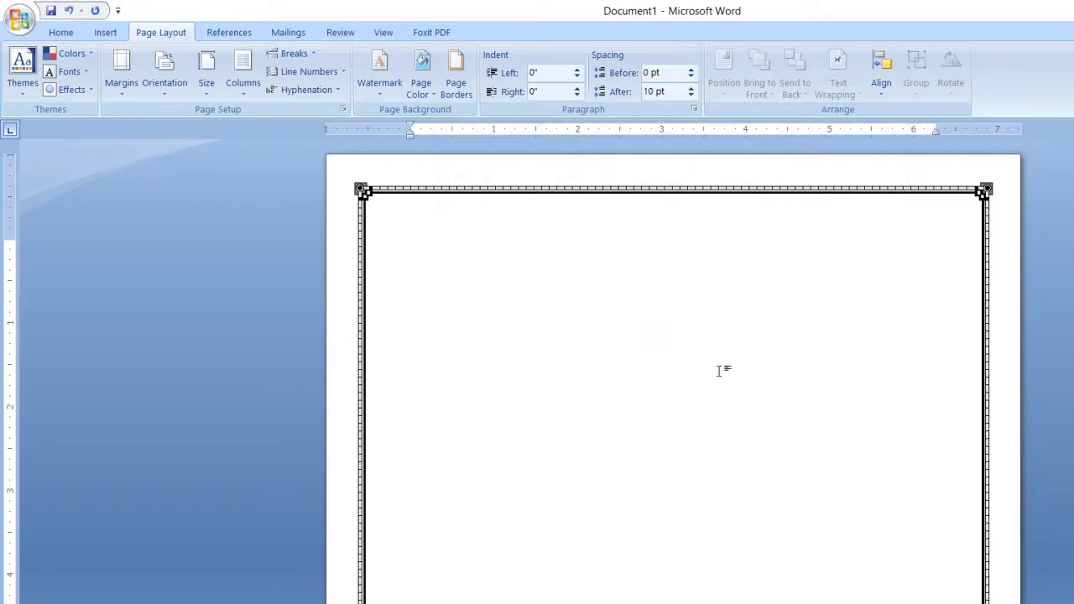
{"action": "scroll", "coordinate": [654, 338], "scroll_direction": "down", "scroll_amount": 4}
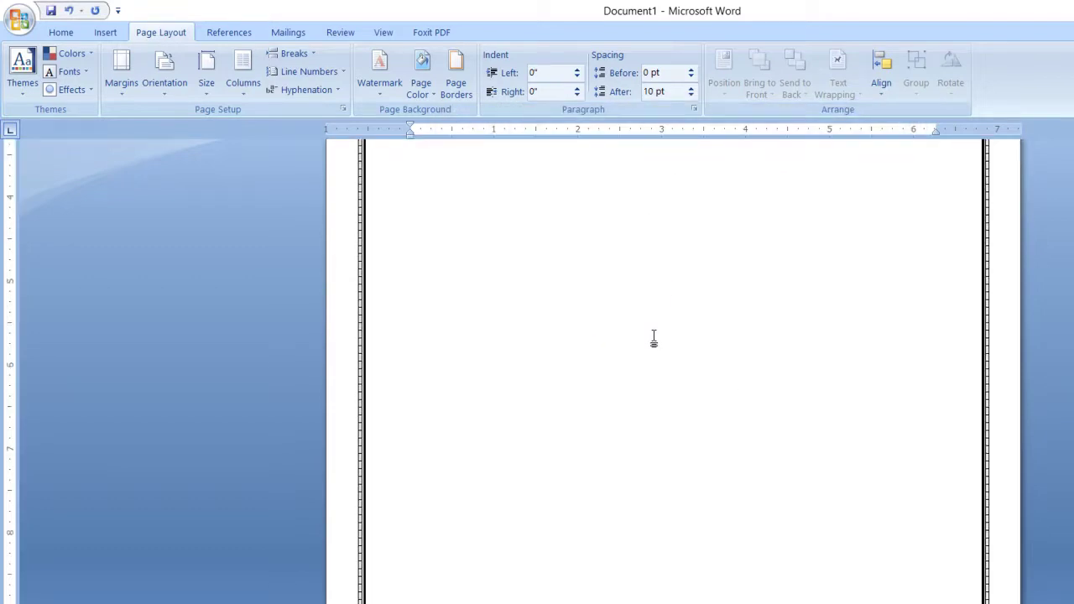
{"action": "scroll", "coordinate": [654, 338], "scroll_direction": "up", "scroll_amount": 4}
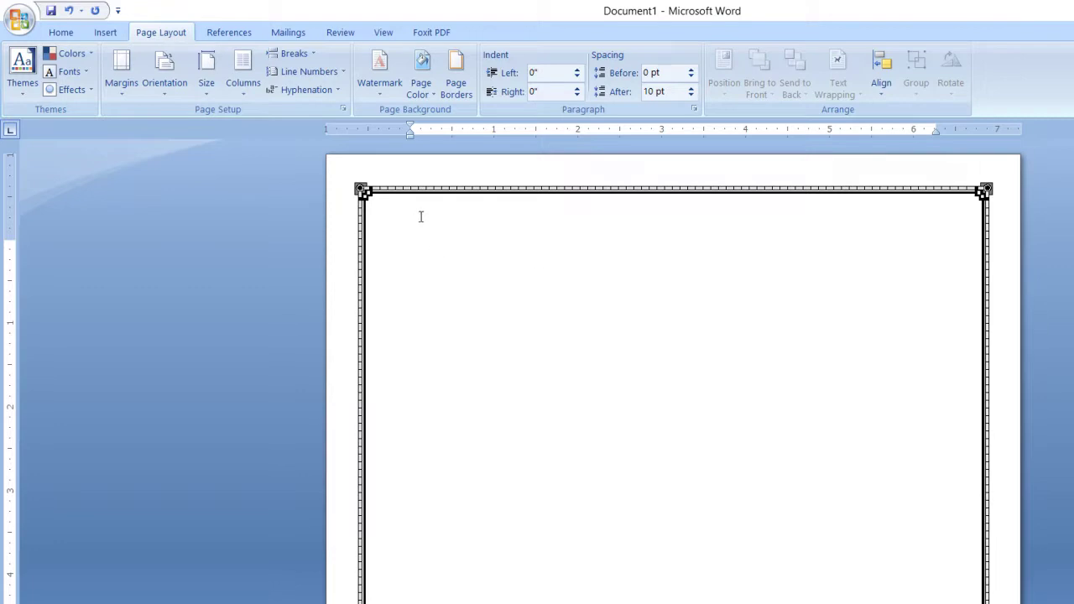
Step: Look through the built-in header and footer designs without inserting one
{"action": "left_click", "coordinate": [113, 31]}
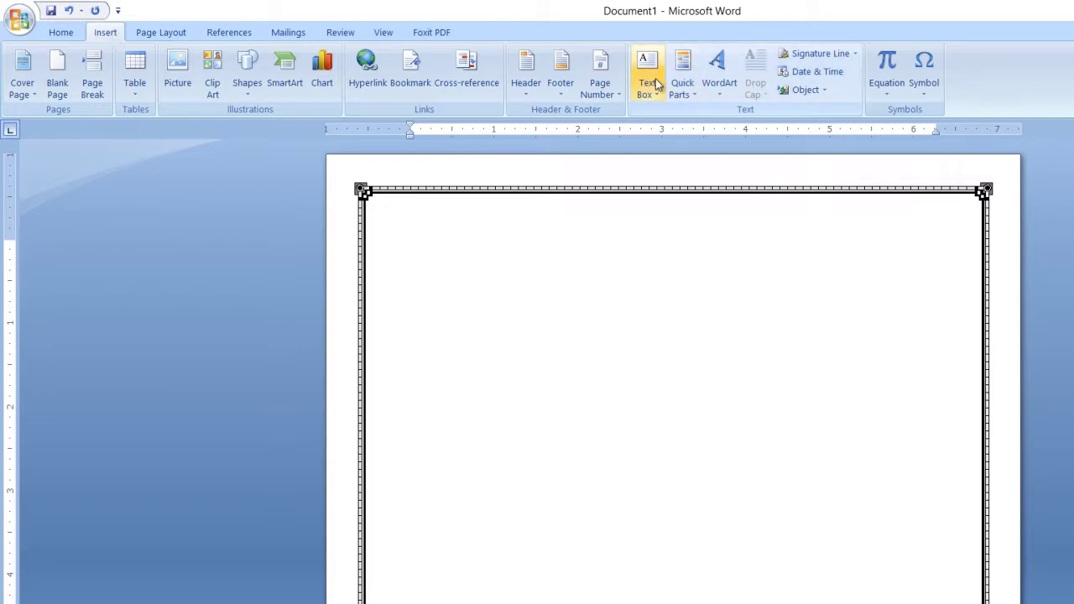
{"action": "left_click", "coordinate": [528, 99]}
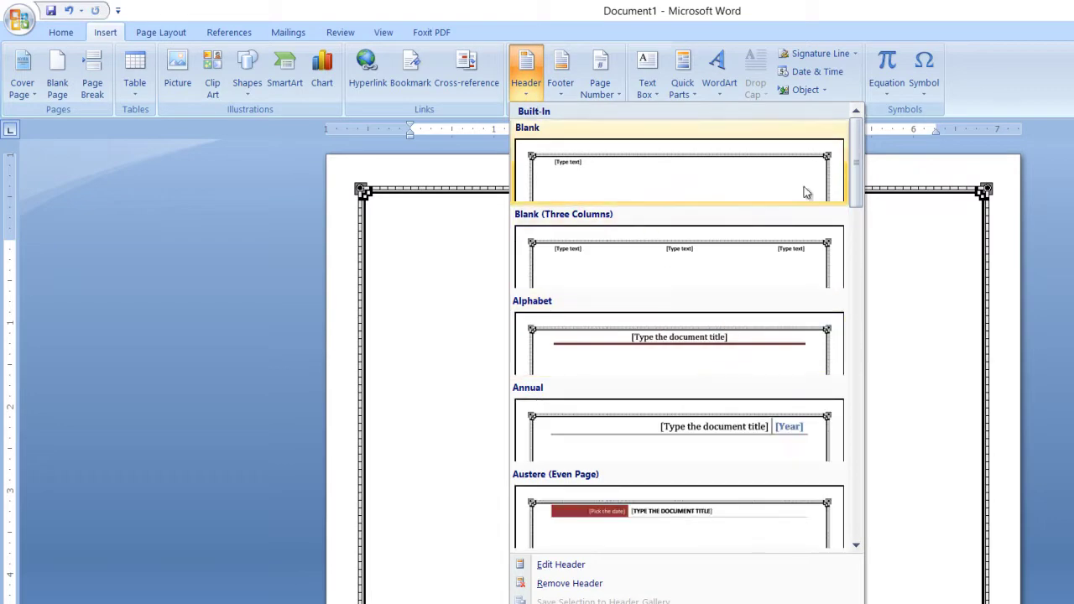
{"action": "mouse_move", "coordinate": [857, 206]}
{"action": "left_mouse_down"}
{"action": "mouse_move", "coordinate": [860, 455]}
{"action": "mouse_move", "coordinate": [854, 212]}
{"action": "mouse_move", "coordinate": [858, 311]}
{"action": "mouse_move", "coordinate": [911, 265]}
{"action": "left_mouse_up"}
{"action": "left_click", "coordinate": [911, 262]}
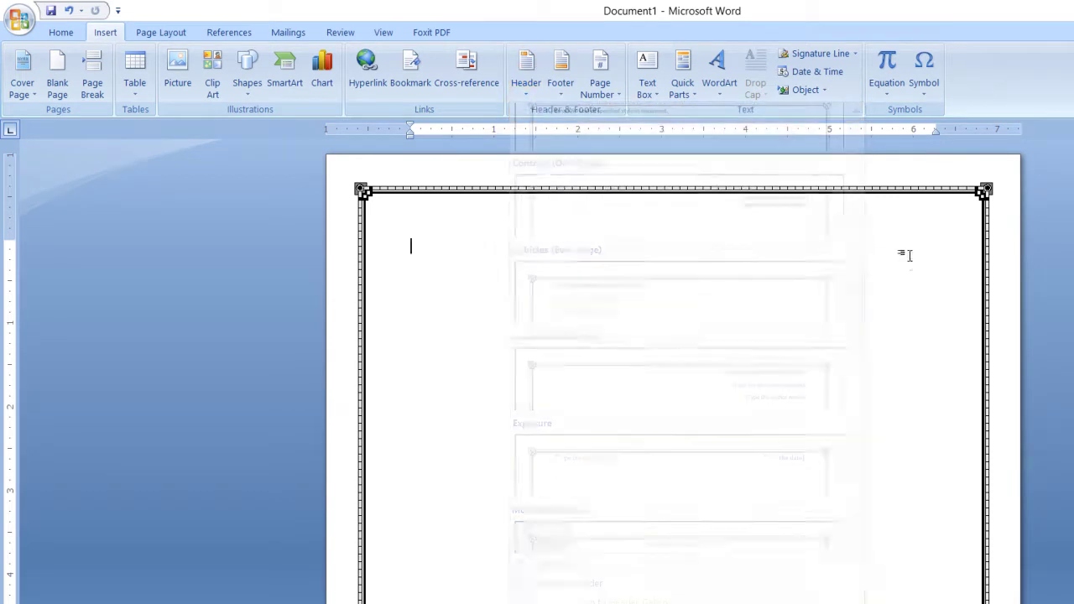
{"action": "left_click", "coordinate": [561, 93]}
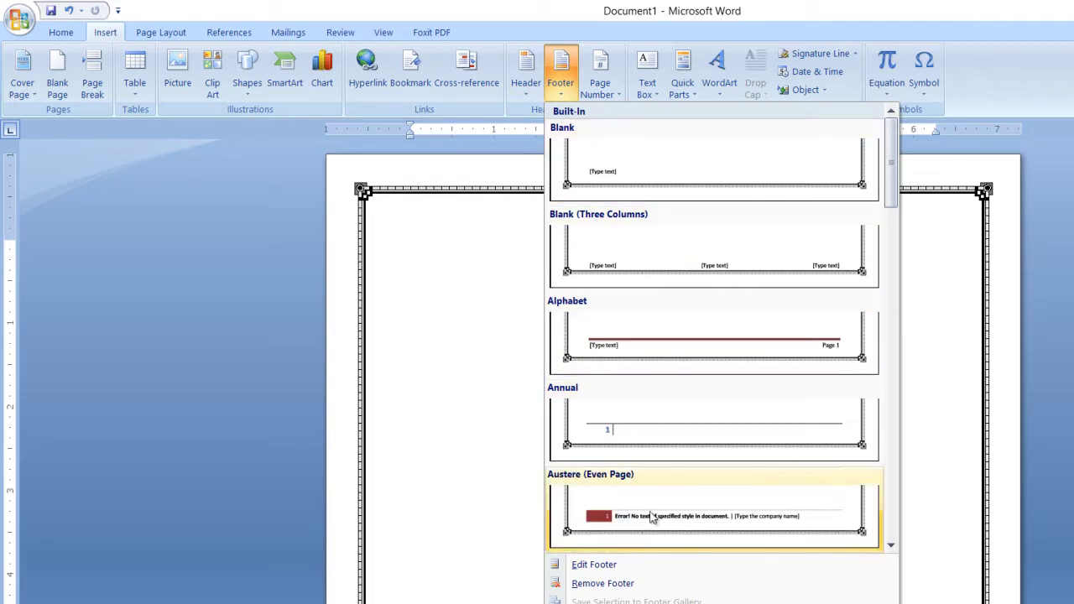
{"action": "left_click", "coordinate": [944, 335]}
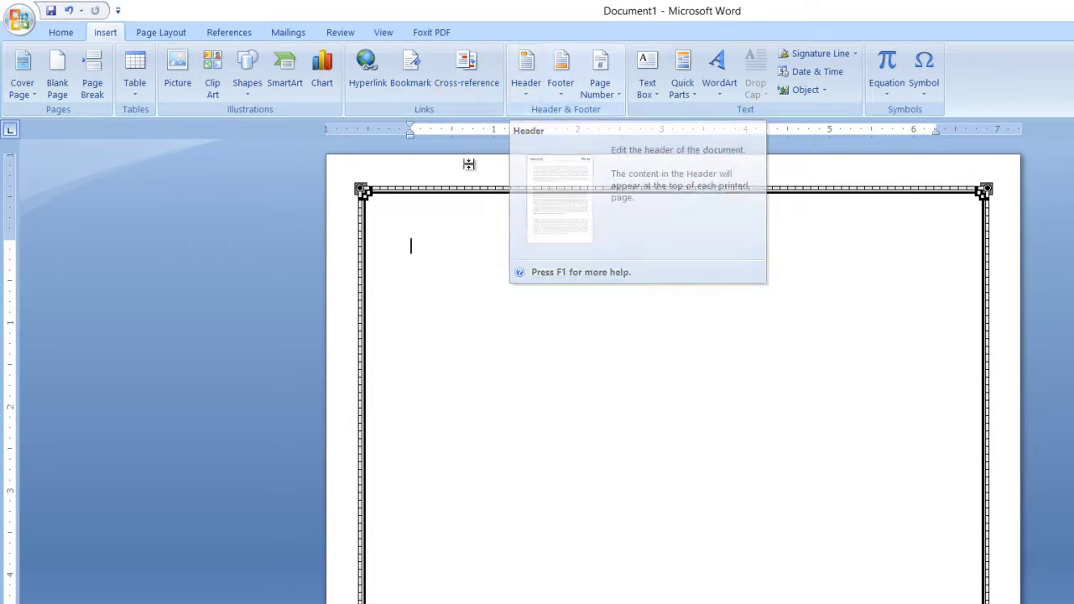
{"action": "double_click", "coordinate": [413, 212]}
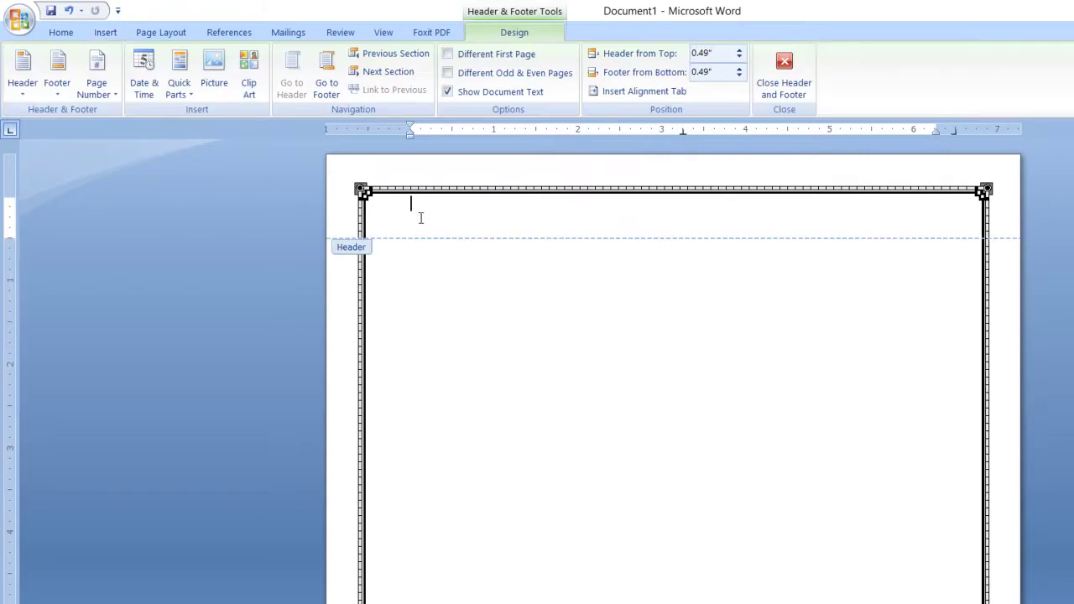
{"action": "double_click", "coordinate": [413, 214]}
{"action": "left_click", "coordinate": [784, 62]}
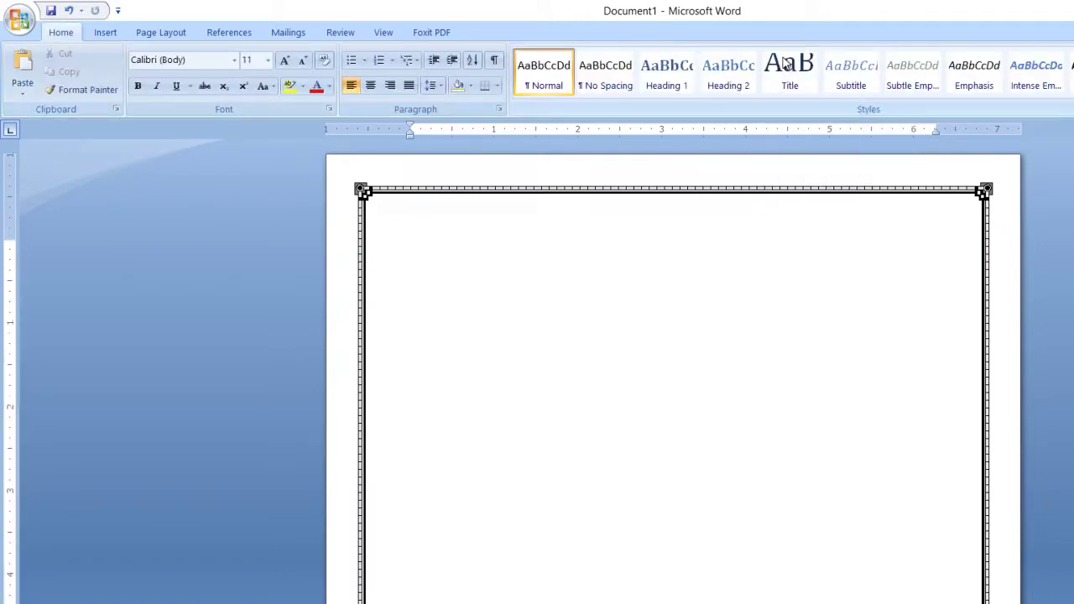
Step: Open the page header for editing and enter the text MODERN INFORMATION TECHNOLOGY in it
{"action": "double_click", "coordinate": [405, 227]}
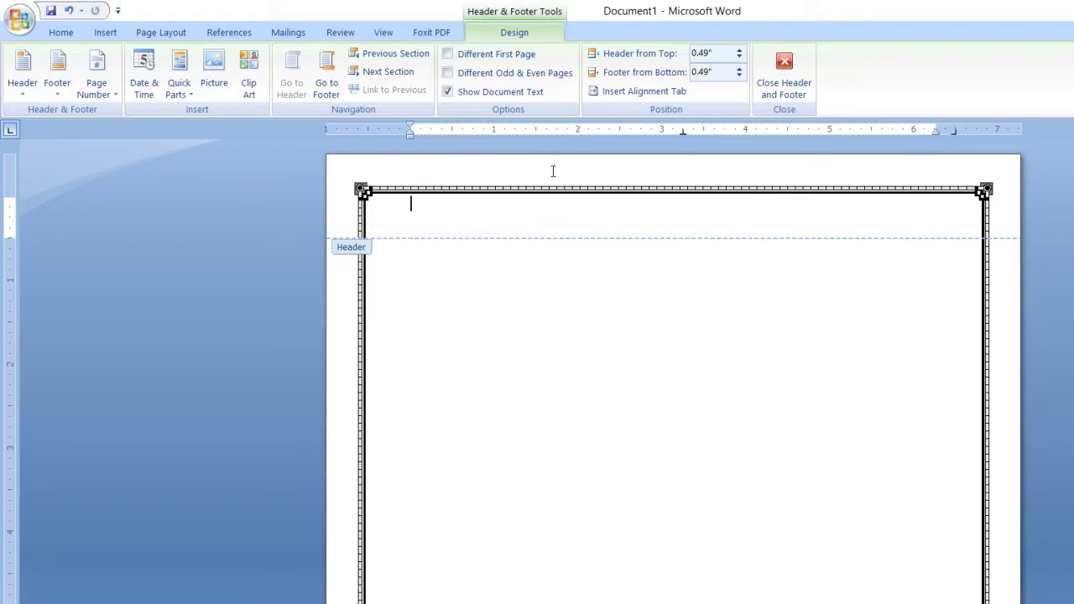
{"action": "type", "text": "MODERN INFORMATION"}
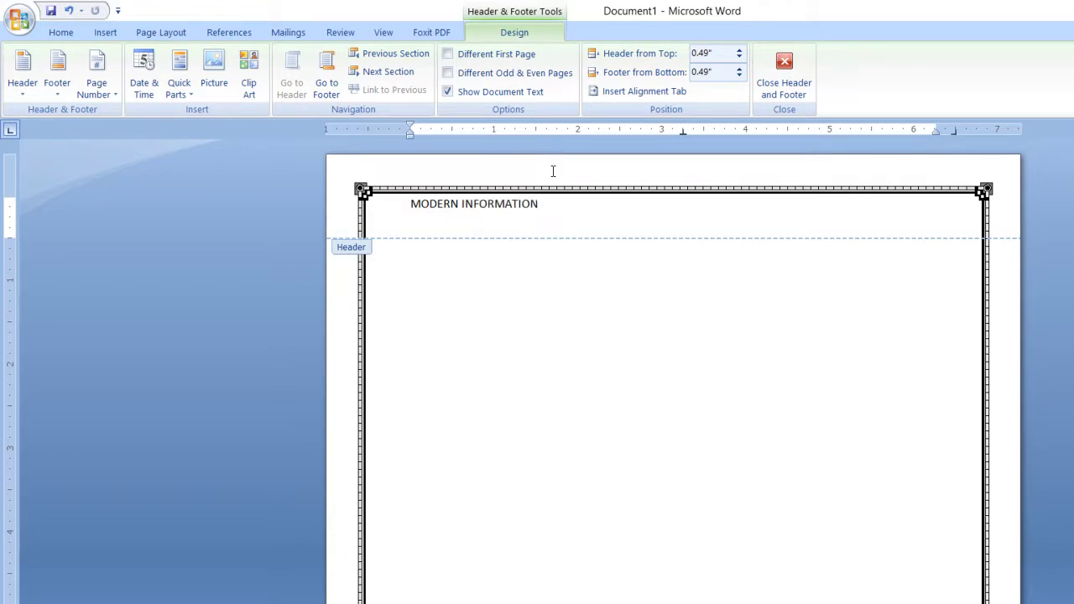
{"action": "type", "text": " YECHNOLOGY"}
{"action": "key", "text": "Left"}
{"action": "key", "text": "Left"}
{"action": "key", "text": "Left"}
{"action": "key", "text": "Left"}
{"action": "key", "text": "Left"}
{"action": "key", "text": "Left"}
{"action": "key", "text": "Left"}
{"action": "key", "text": "Left"}
{"action": "key", "text": "Left"}
{"action": "key", "text": "Left"}
{"action": "key", "text": "Left"}
{"action": "key", "text": "Right"}
{"action": "key", "text": "BackSpace"}
{"action": "type", "text": "T"}
Step: Center the whole header text and enlarge it to 20 pt
{"action": "key", "text": "ctrl+a"}
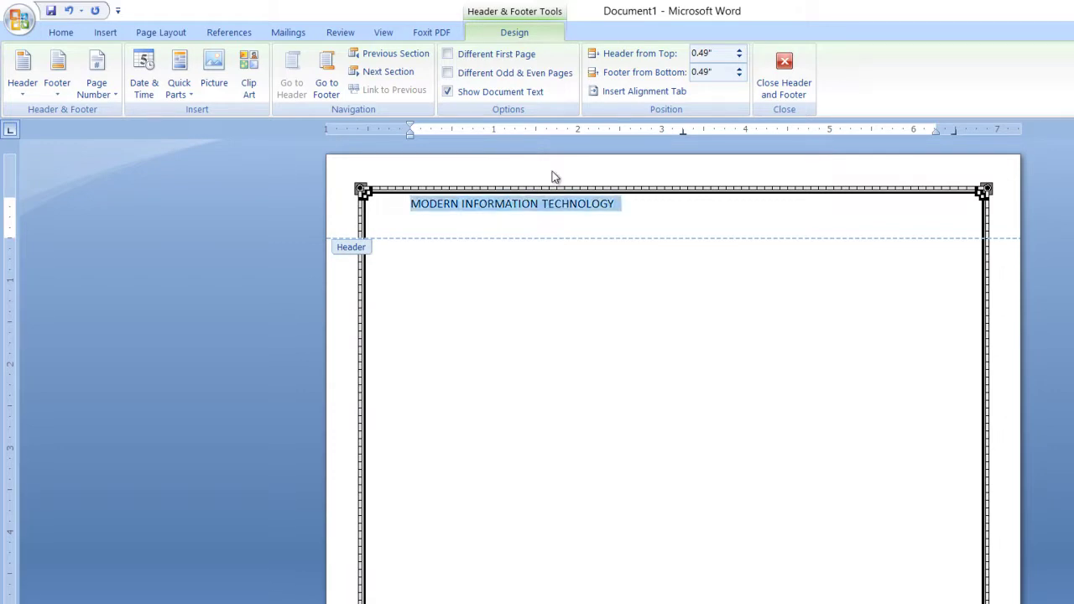
{"action": "key", "text": "ctrl+e"}
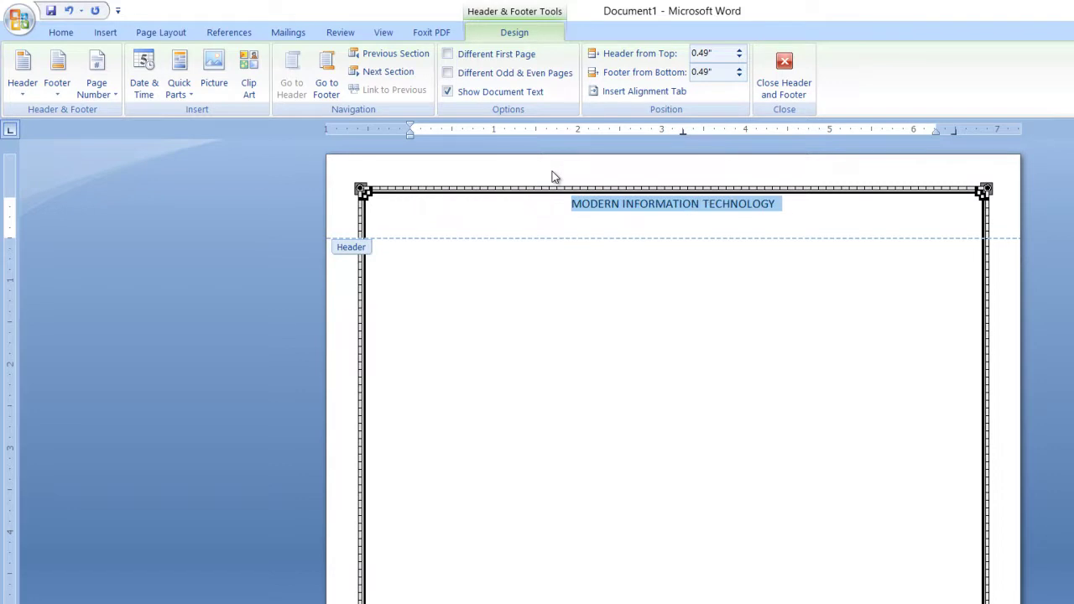
{"action": "key", "text": "ctrl+shift+period"}
{"action": "key", "text": "ctrl+shift+period"}
{"action": "key", "text": "ctrl+shift+period"}
{"action": "key", "text": "ctrl+shift+period"}
{"action": "key", "text": "ctrl+shift+period"}
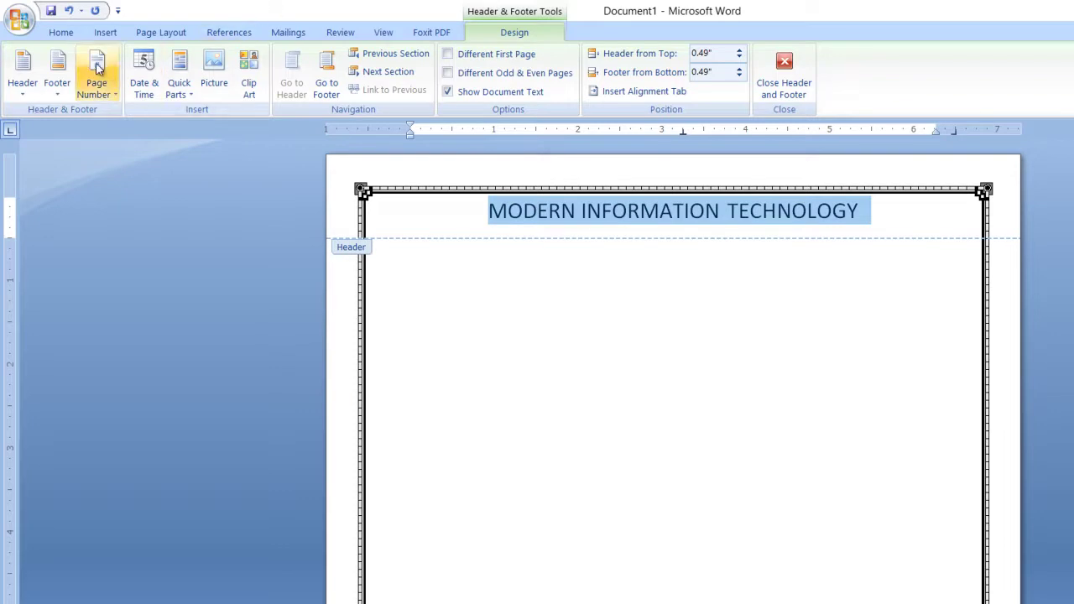
Step: Set the font of the selected header text to Times New Roman
{"action": "left_click", "coordinate": [67, 33]}
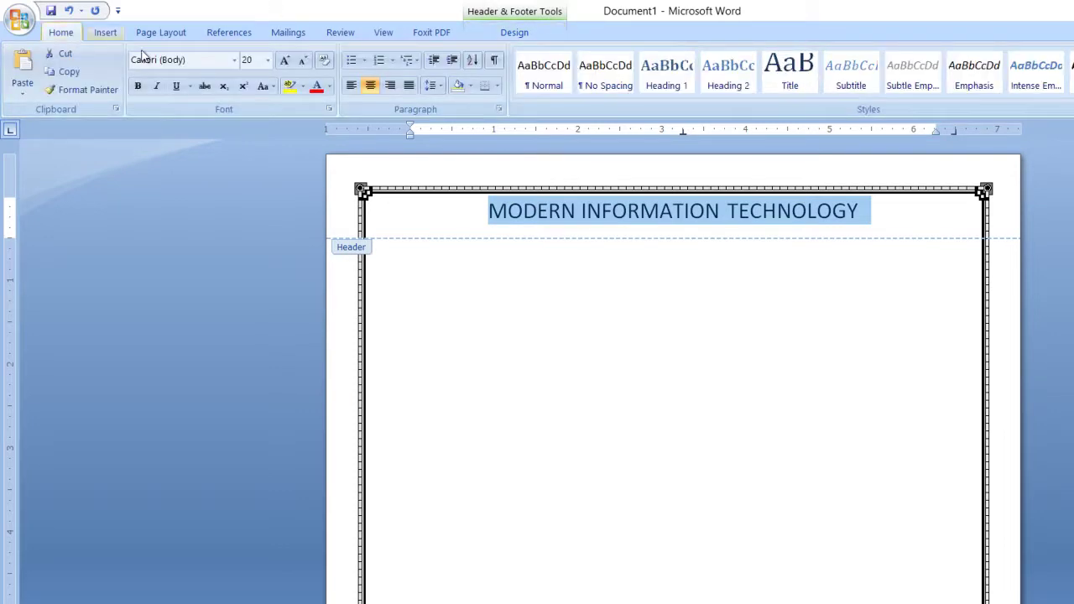
{"action": "left_click", "coordinate": [234, 60]}
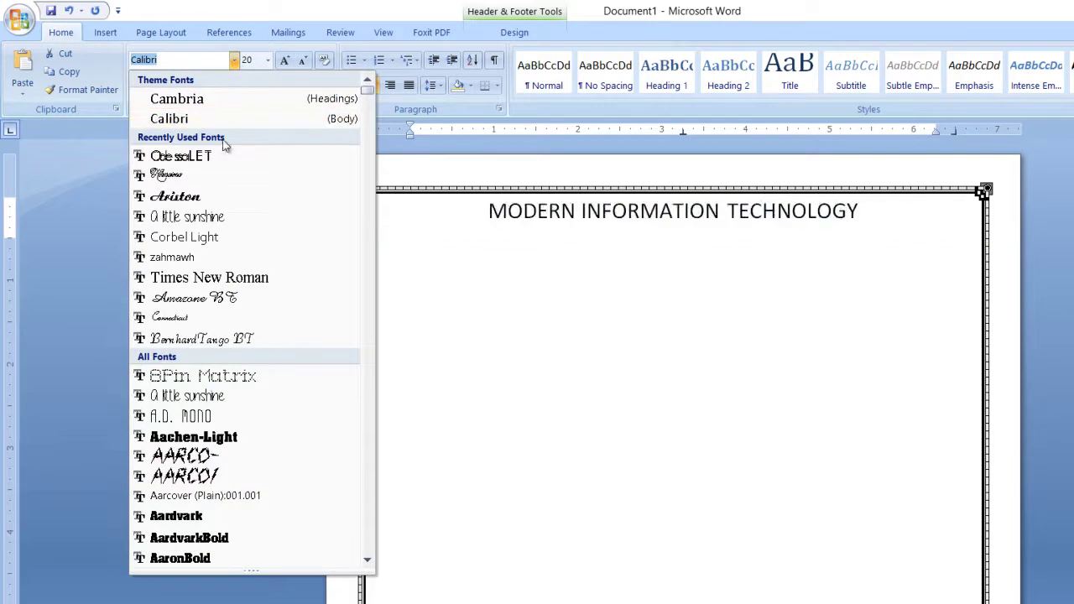
{"action": "left_click", "coordinate": [240, 277]}
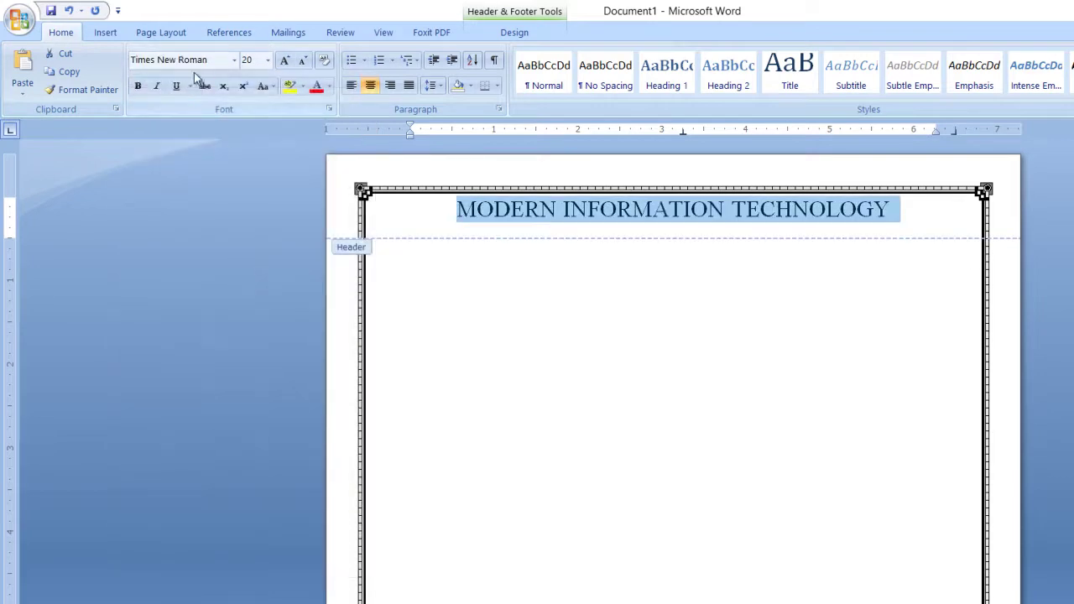
Step: Change the font of the MODERN INFORMATION TECHNOLOGY header text to Calibri (Body) and deselect it
{"action": "left_click", "coordinate": [233, 64]}
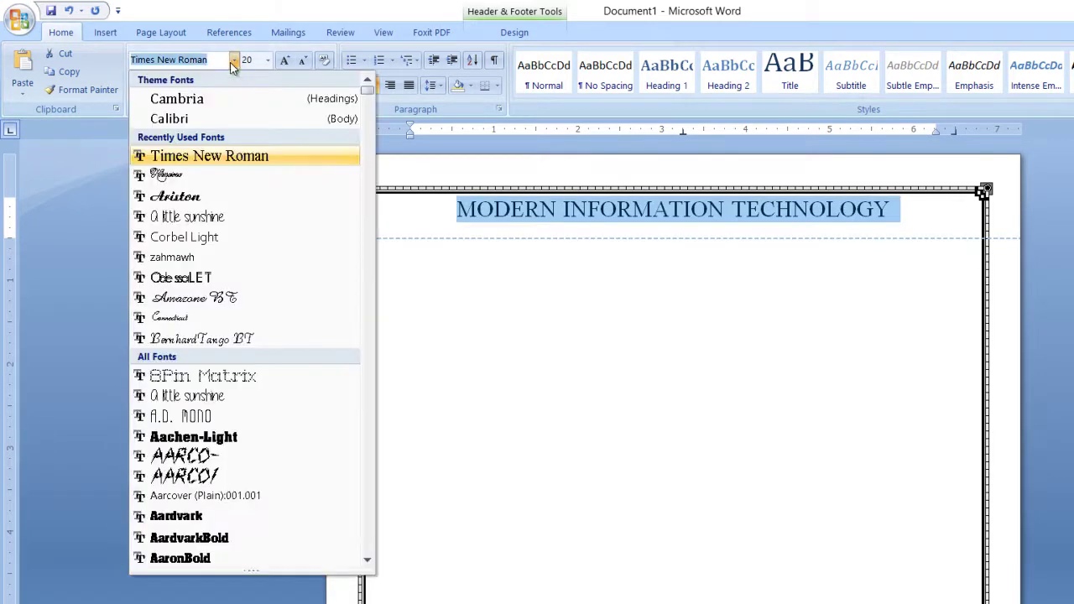
{"action": "left_click", "coordinate": [217, 123]}
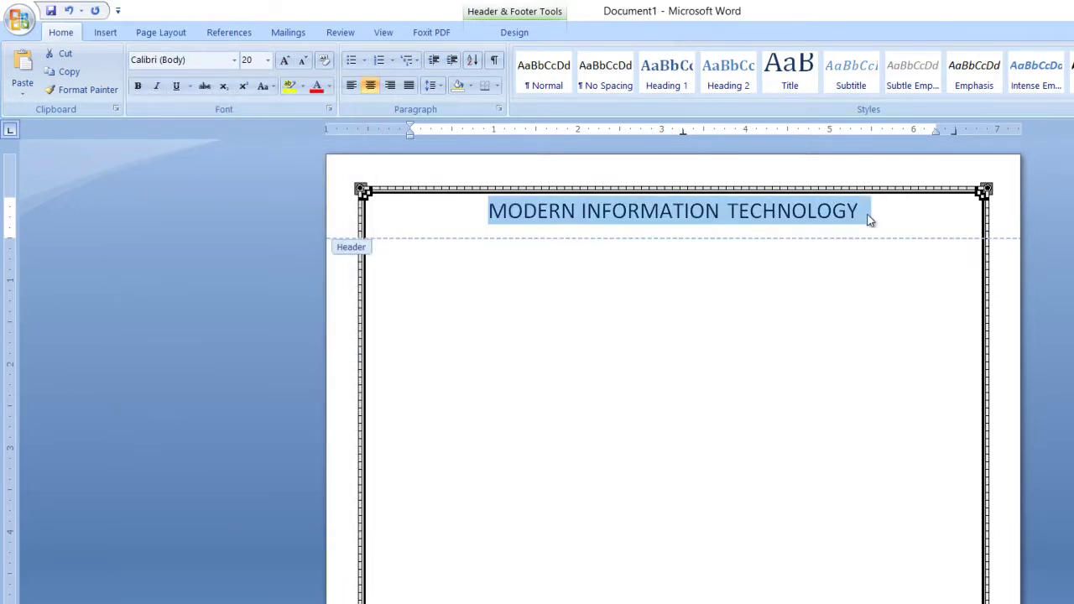
{"action": "left_click", "coordinate": [868, 212]}
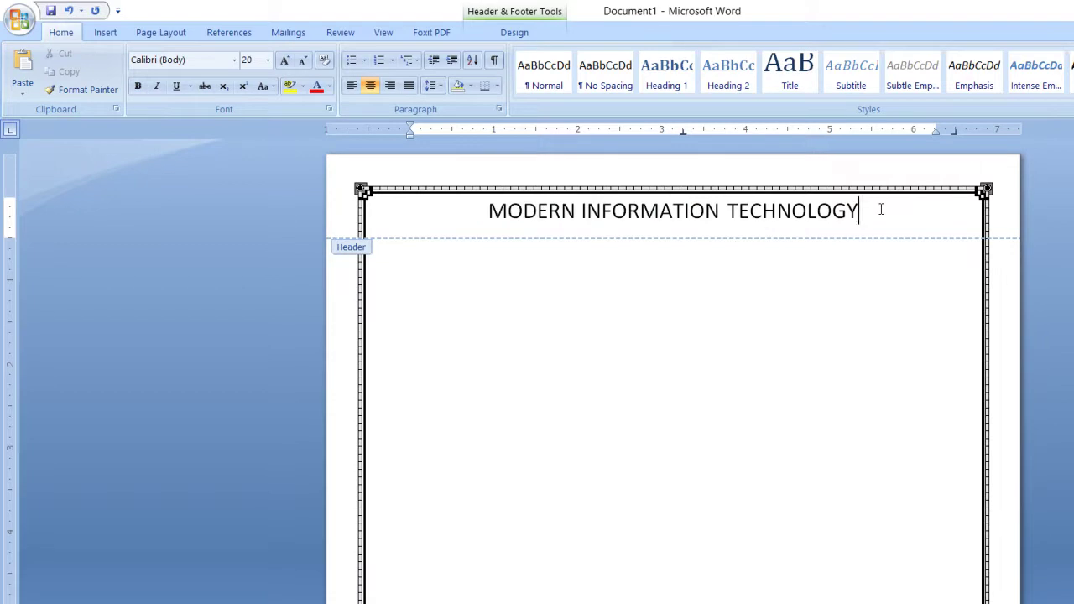
Step: Insert the scrolled double-line divider clip art on a new line under the header text and return to the document body
{"action": "key", "text": "Return"}
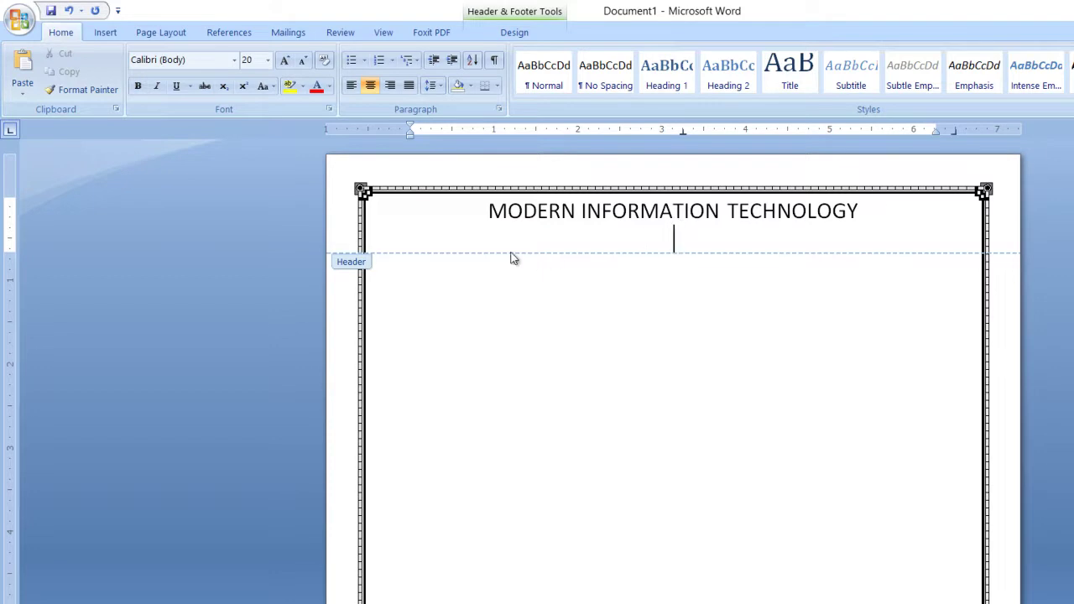
{"action": "left_click", "coordinate": [107, 33]}
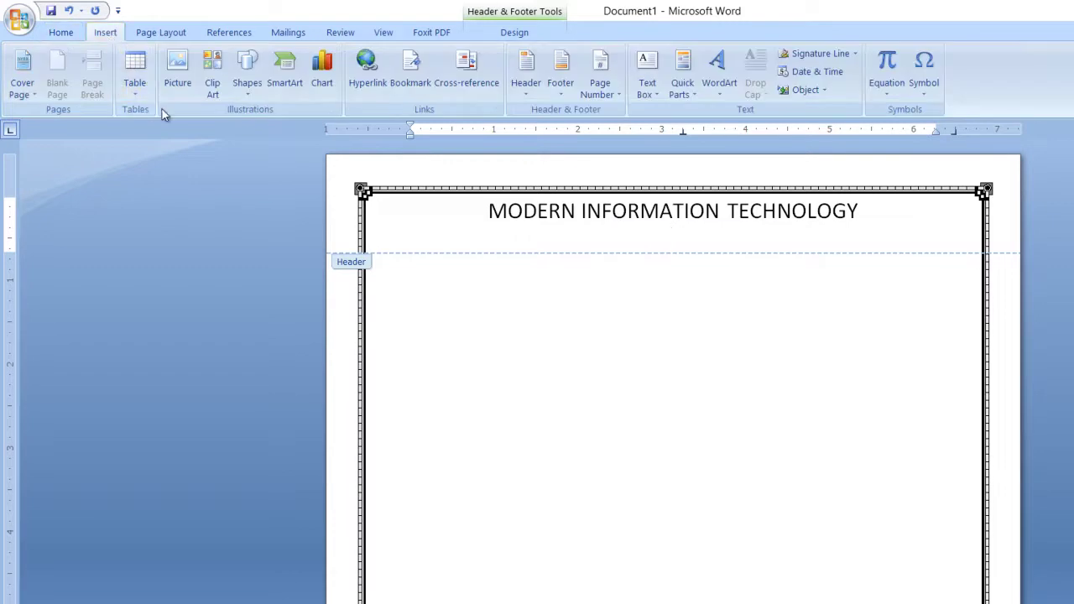
{"action": "left_click", "coordinate": [214, 85]}
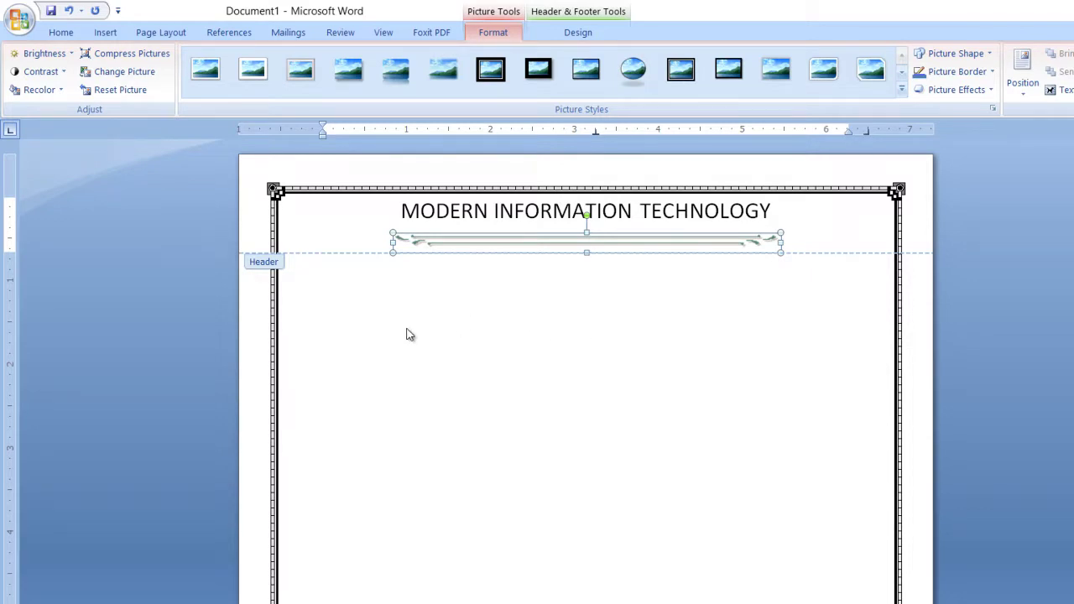
{"action": "left_click", "coordinate": [564, 34]}
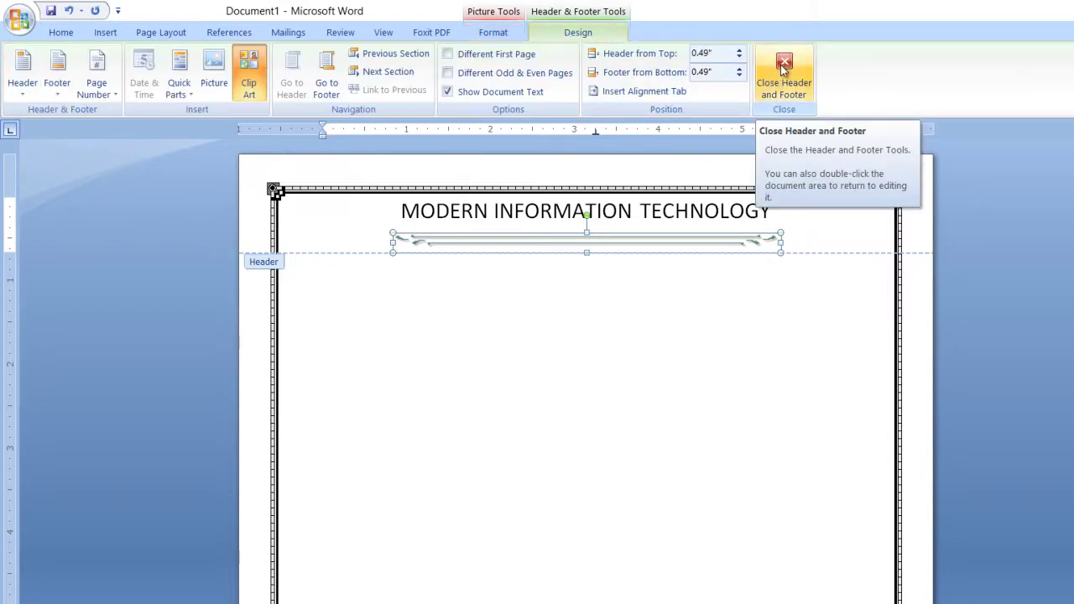
{"action": "double_click", "coordinate": [339, 297]}
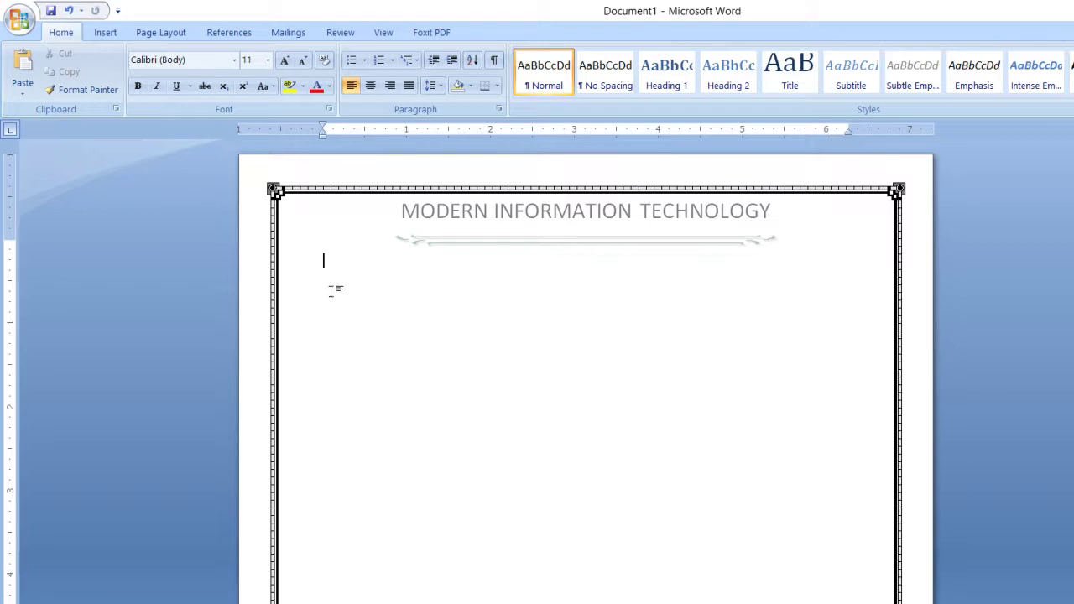
{"action": "double_click", "coordinate": [330, 290]}
Step: Check the lesson 5 sample, switch to Document2 and give the body paragraph's first letter Y a Dropped drop cap
{"action": "left_click", "coordinate": [571, 601]}
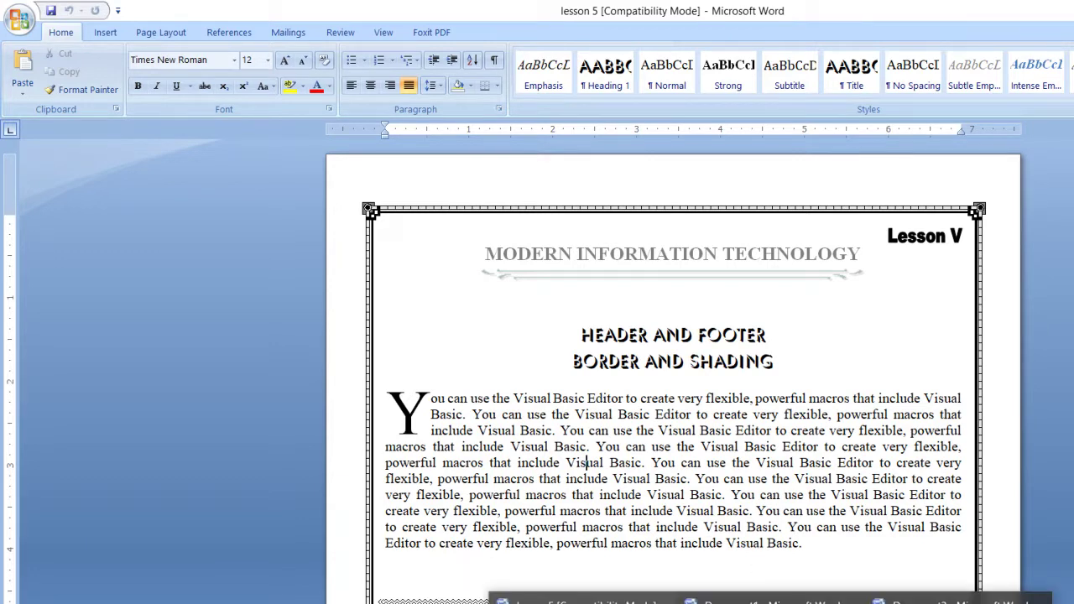
{"action": "left_click", "coordinate": [768, 601]}
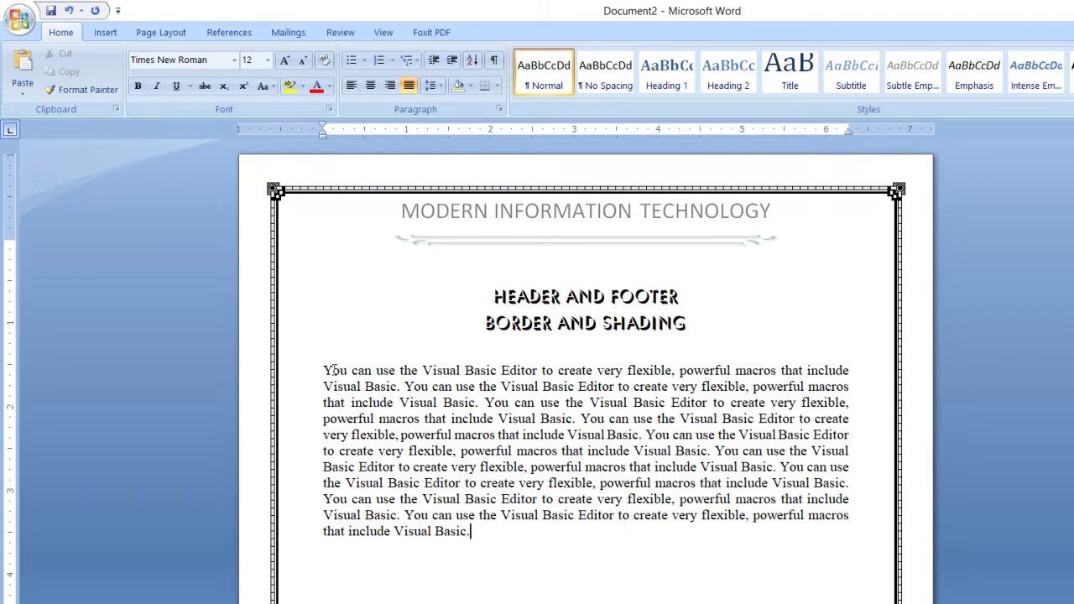
{"action": "left_click_drag", "start_coordinate": [333, 370], "coordinate": [324, 370]}
{"action": "left_click", "coordinate": [105, 32]}
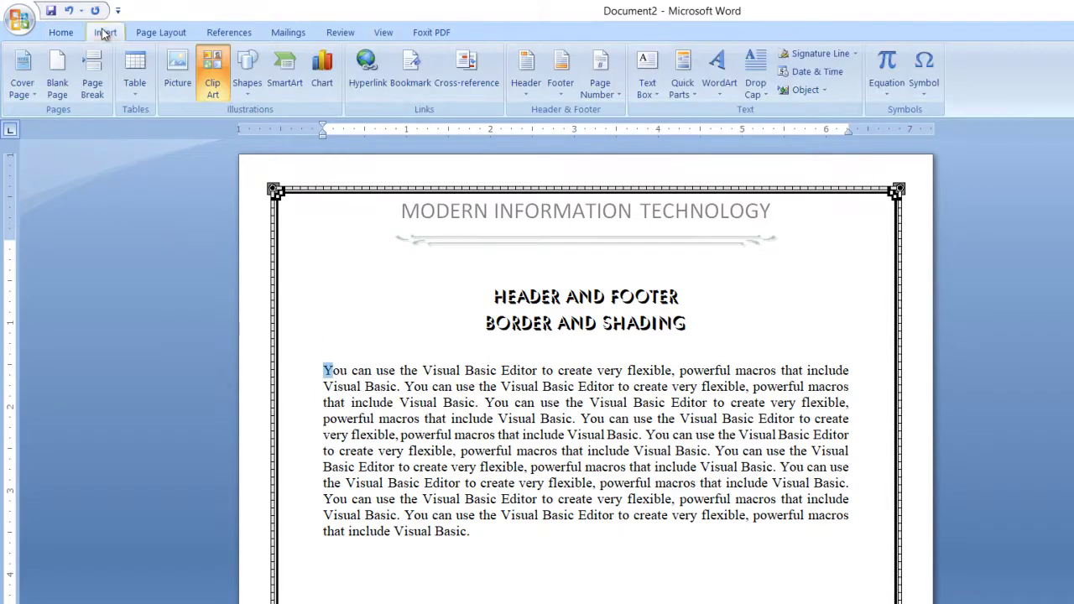
{"action": "left_click", "coordinate": [765, 94]}
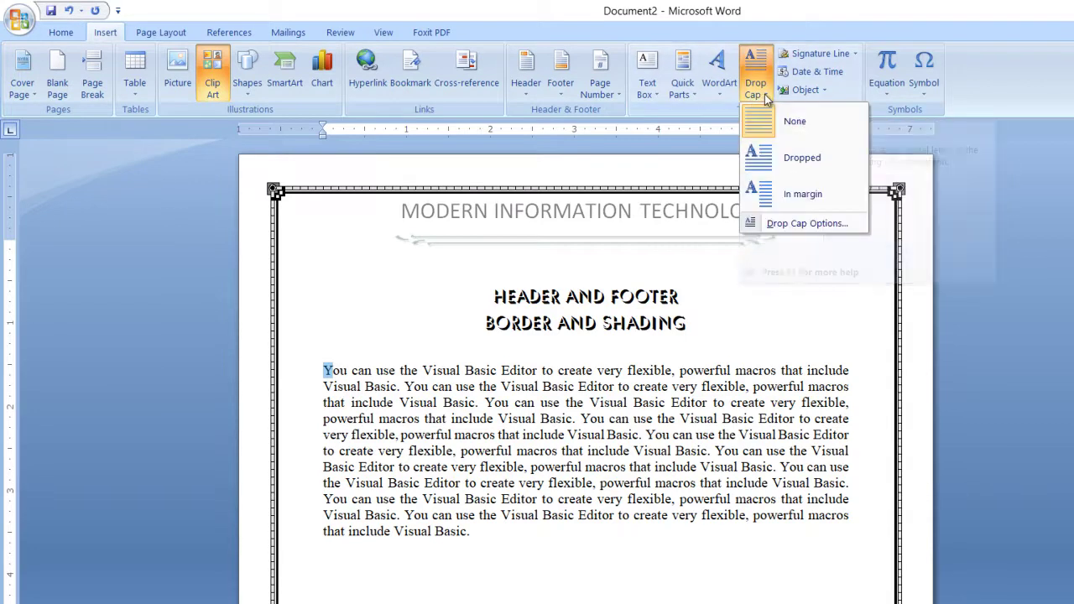
{"action": "left_click", "coordinate": [801, 157]}
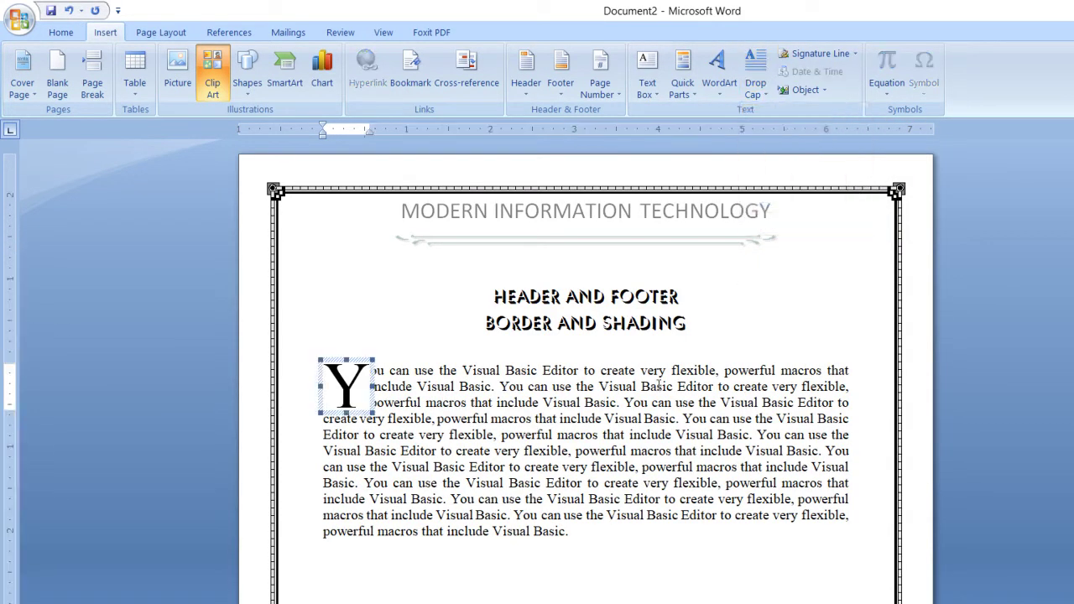
{"action": "left_click", "coordinate": [609, 587]}
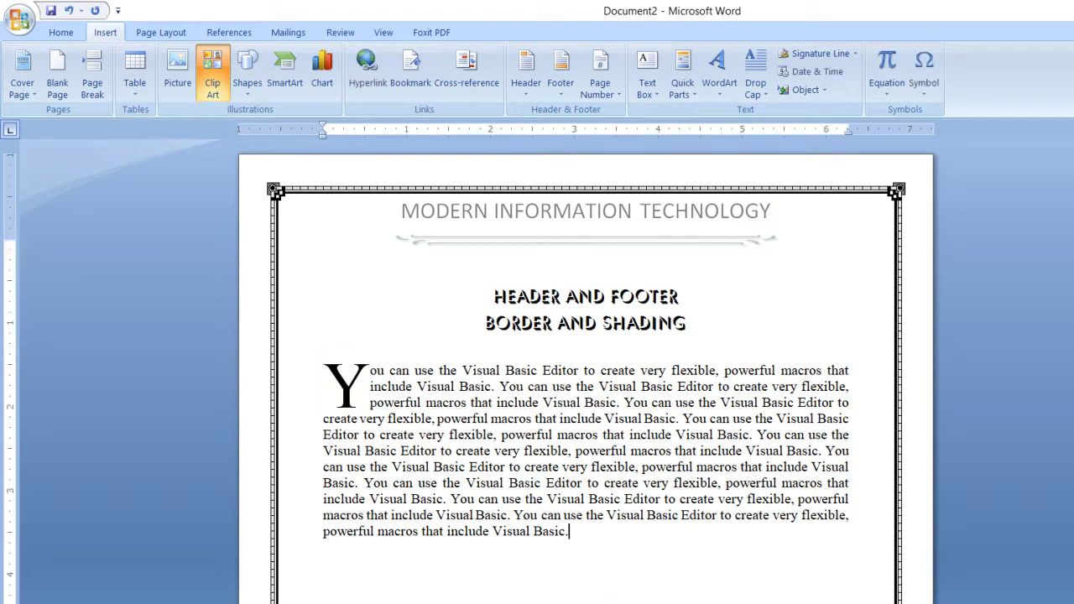
Step: In Document2, enter "You can use the Visual Basic Editor to create very flexible, powerful macros that include Visual Basic." five times below the drop-cap paragraph
{"action": "left_click", "coordinate": [671, 598]}
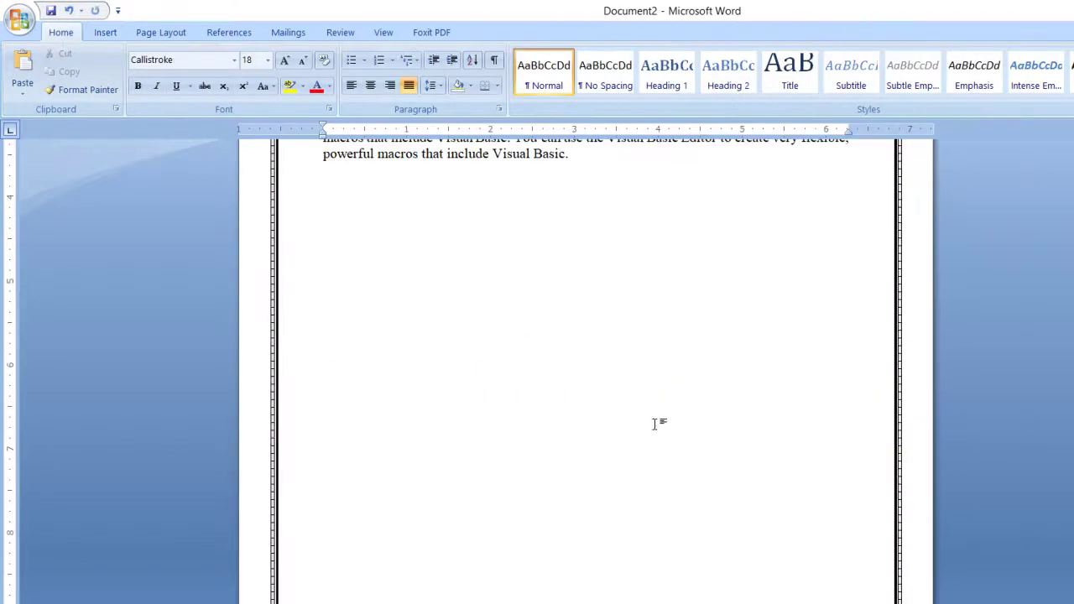
{"action": "mouse_move", "coordinate": [771, 603]}
{"action": "left_click", "coordinate": [663, 600]}
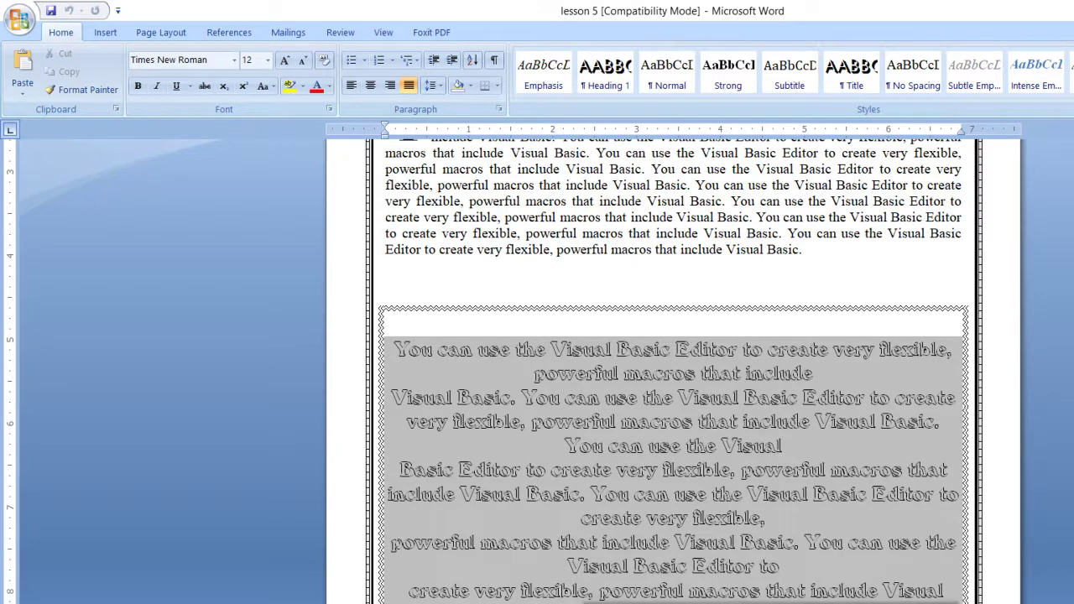
{"action": "key", "text": "alt+Tab"}
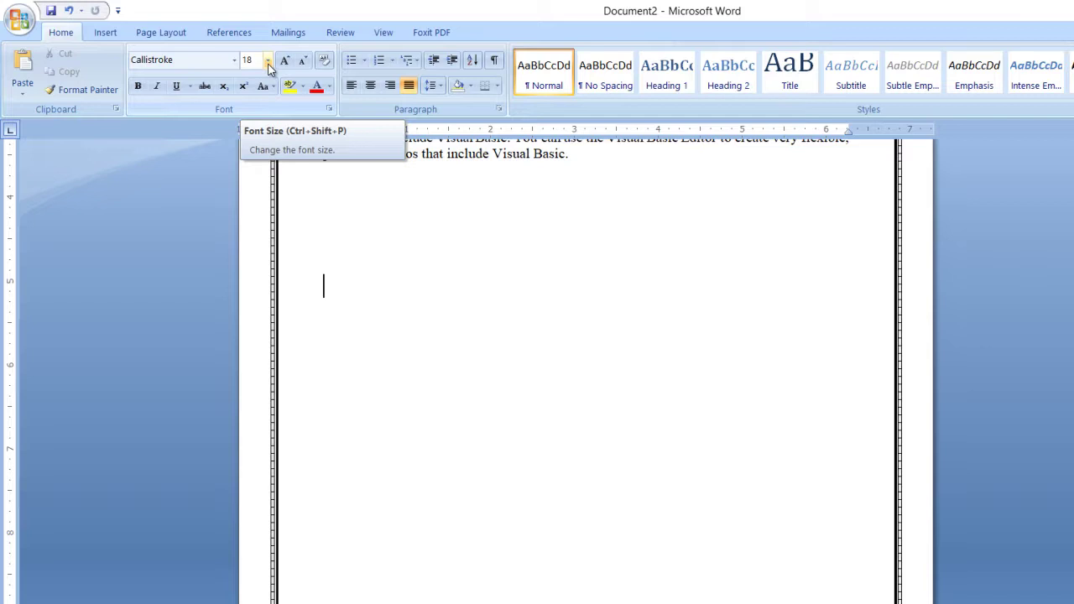
{"action": "type", "text": "You can use the Visual Basic Editor to create very flexible, powerful macros that include Visual Basic."}
{"action": "type", "text": "You can use the Visual Basic Editor to create very flexible, powerful macros that include Visual Basic."}
{"action": "type", "text": "You can use the Visual Basic Editor to create very flexible, powerful macros that include Visual Basic."}
{"action": "key", "text": "ctrl+v"}
{"action": "key", "text": "ctrl+v"}
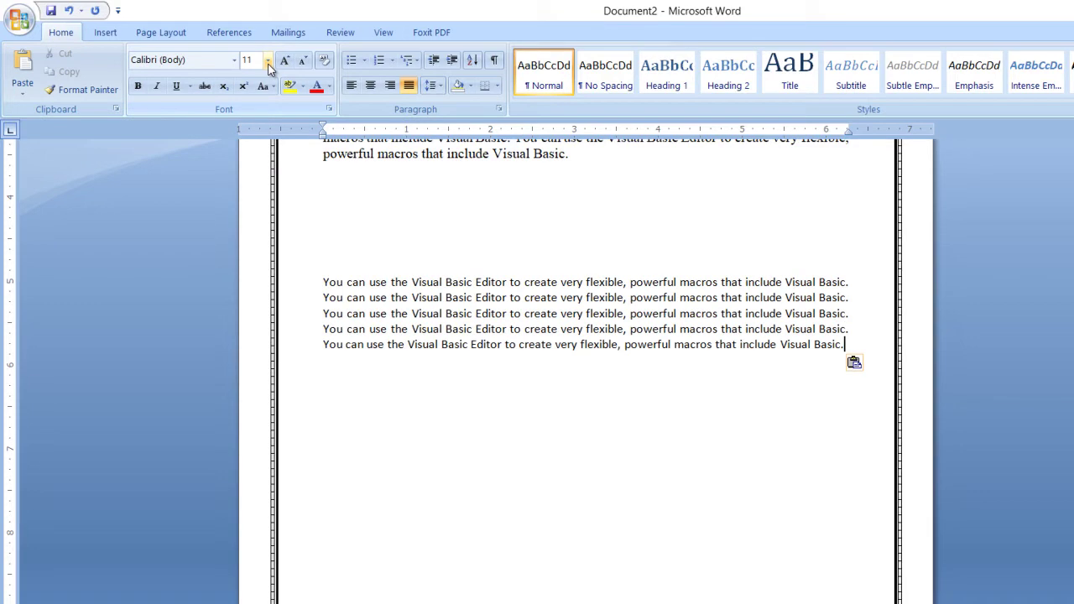
Step: Format the whole new five-sentence paragraph in the Callistroke font at 18 pt
{"action": "key", "text": "ctrl+shift+Up"}
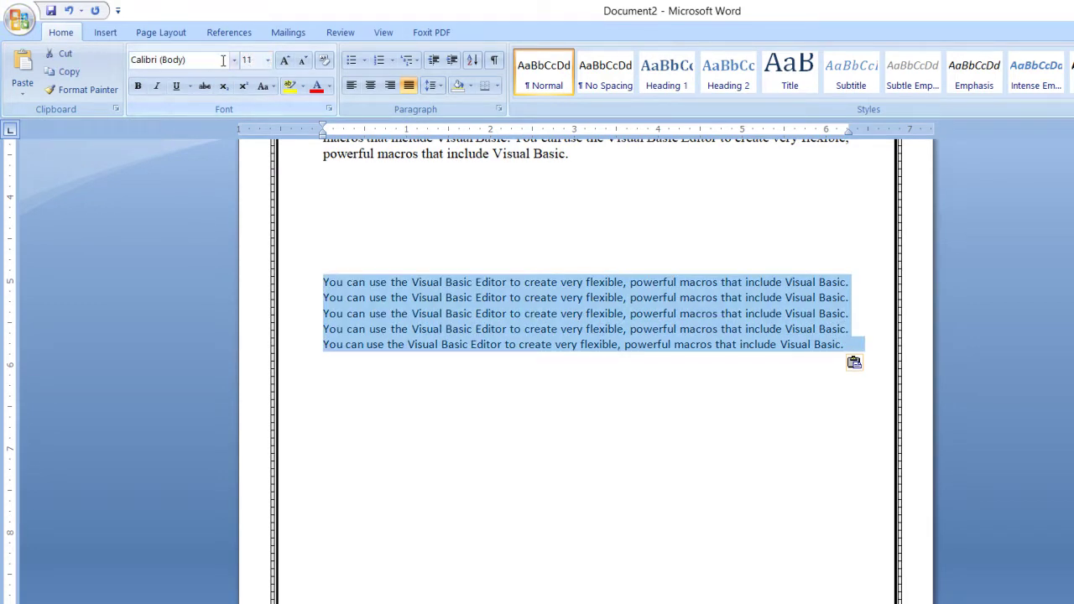
{"action": "left_click", "coordinate": [235, 62]}
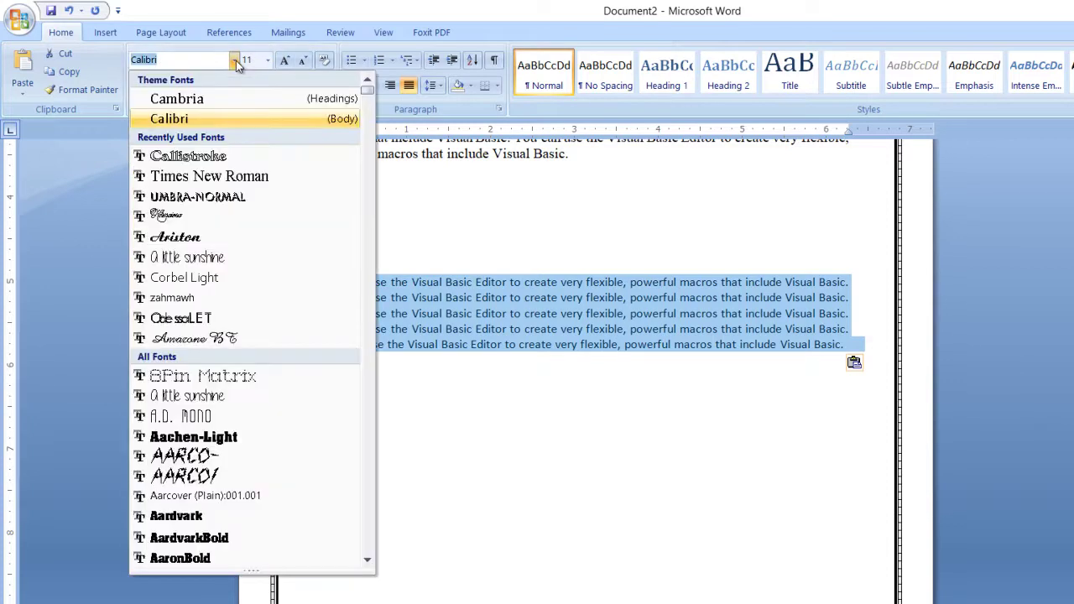
{"action": "left_click", "coordinate": [188, 156]}
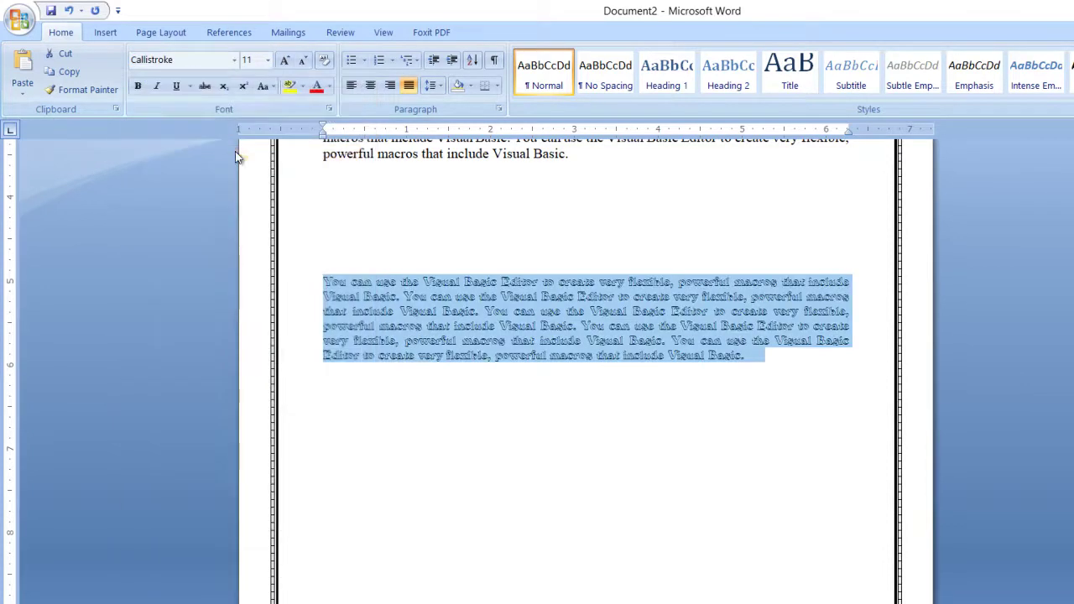
{"action": "left_click", "coordinate": [268, 60]}
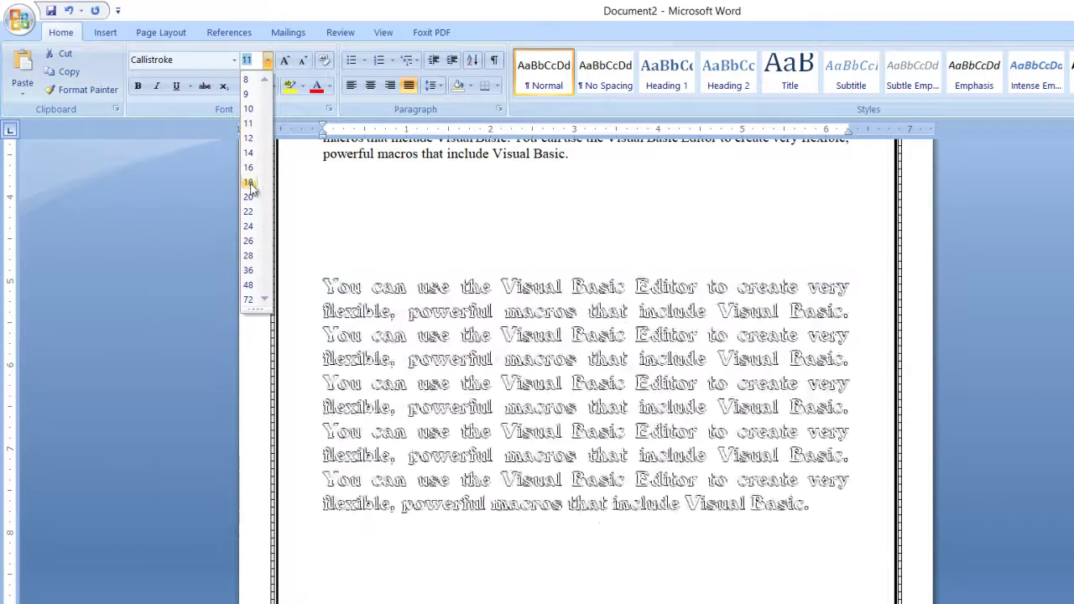
{"action": "left_click", "coordinate": [251, 183]}
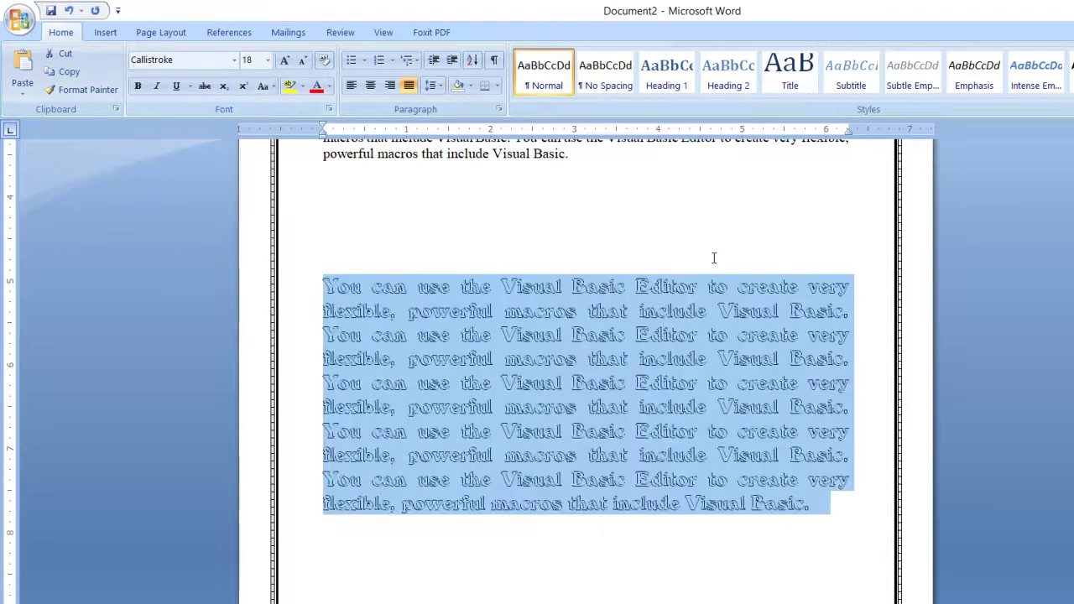
{"action": "left_click", "coordinate": [748, 360]}
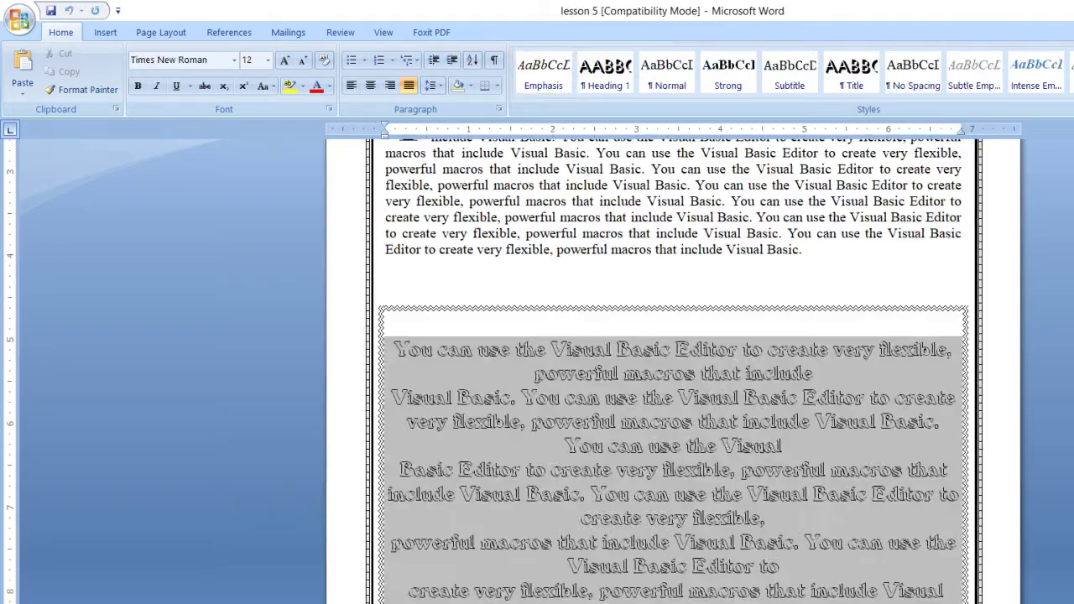
Step: Return from the lesson 5 sample to Document2 and center the entire Callistroke paragraph
{"action": "left_click", "coordinate": [677, 601]}
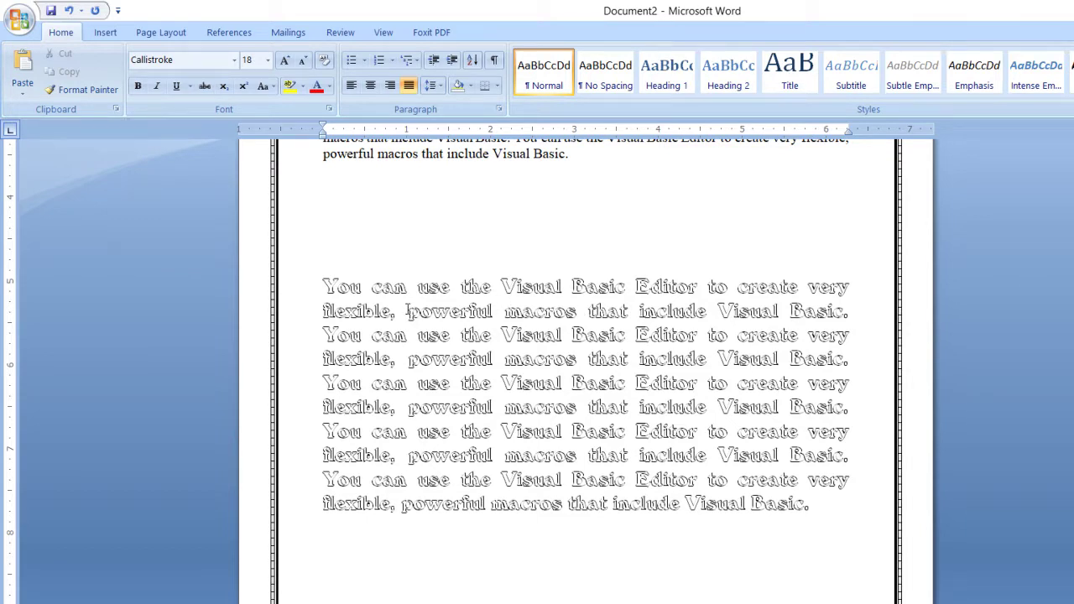
{"action": "left_click_drag", "start_coordinate": [324, 287], "coordinate": [811, 504]}
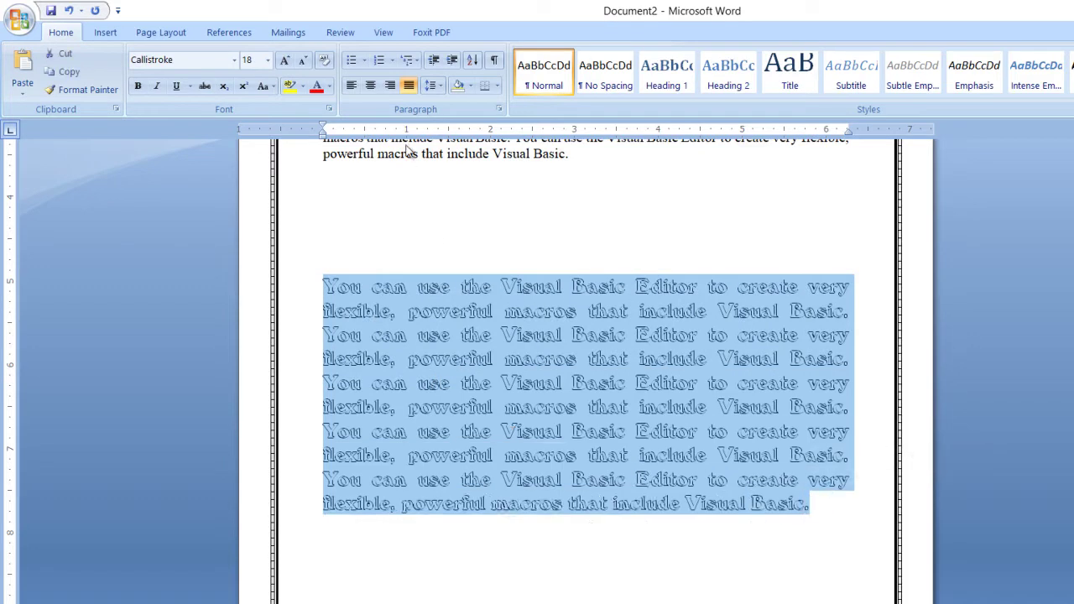
{"action": "left_click", "coordinate": [370, 84]}
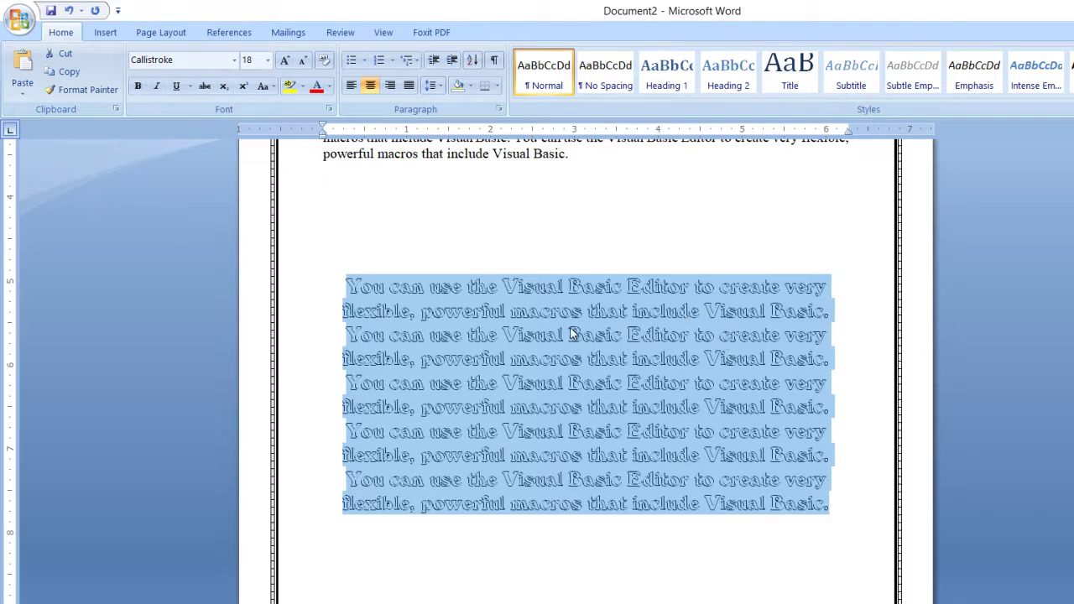
Step: Split the centered Callistroke text with paragraph breaks after "powerful macros", "create very", "the Visual", "Visual Basic.", the next "powerful macros" and the last "very flexible,"
{"action": "left_click", "coordinate": [629, 311]}
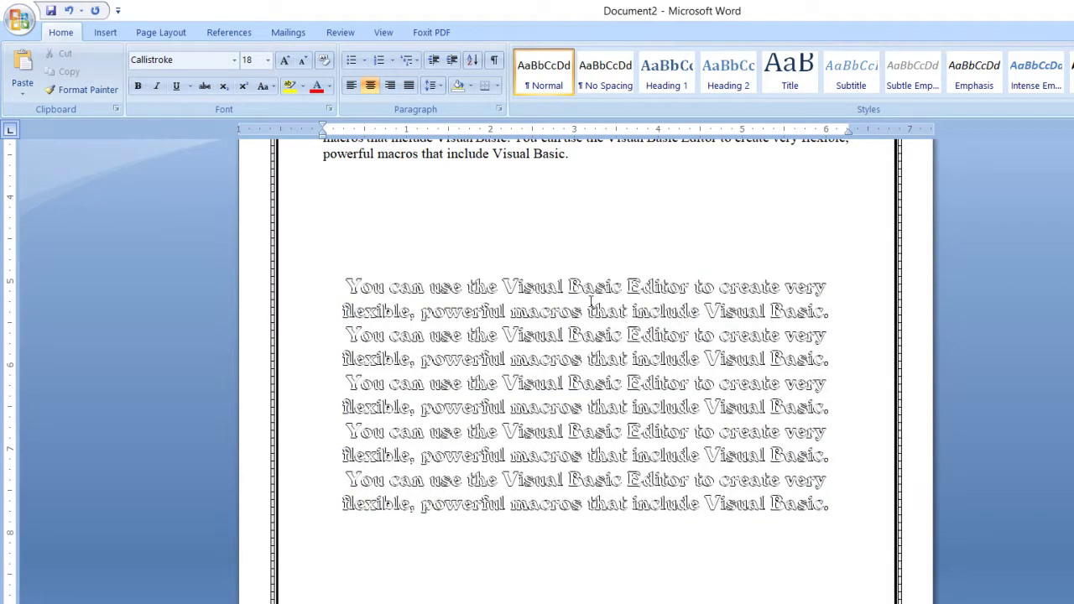
{"action": "key", "text": "Return"}
{"action": "left_click", "coordinate": [546, 359]}
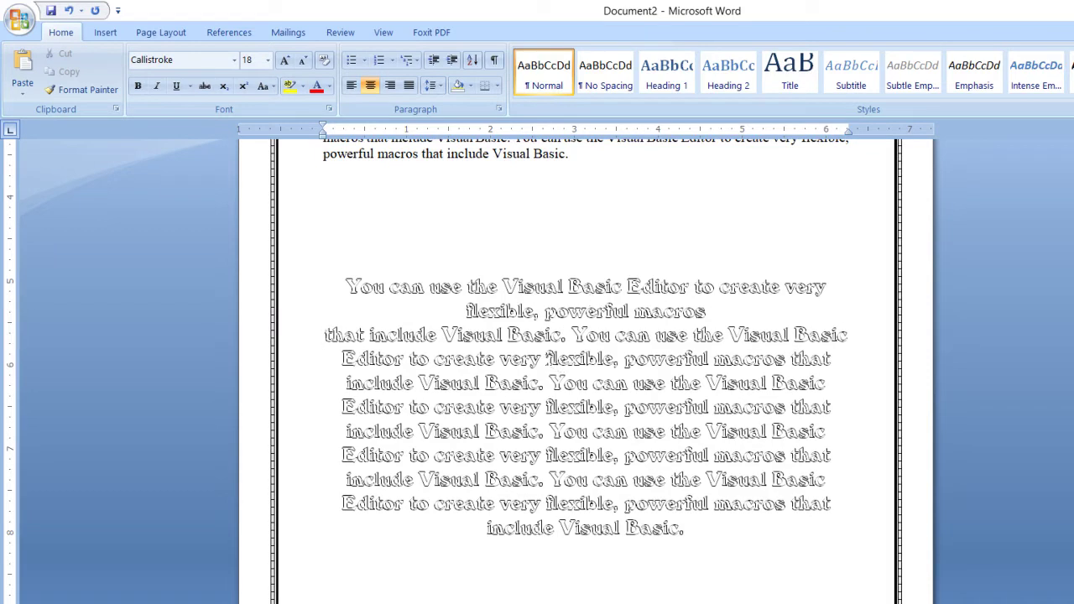
{"action": "key", "text": "Return"}
{"action": "left_click", "coordinate": [568, 407]}
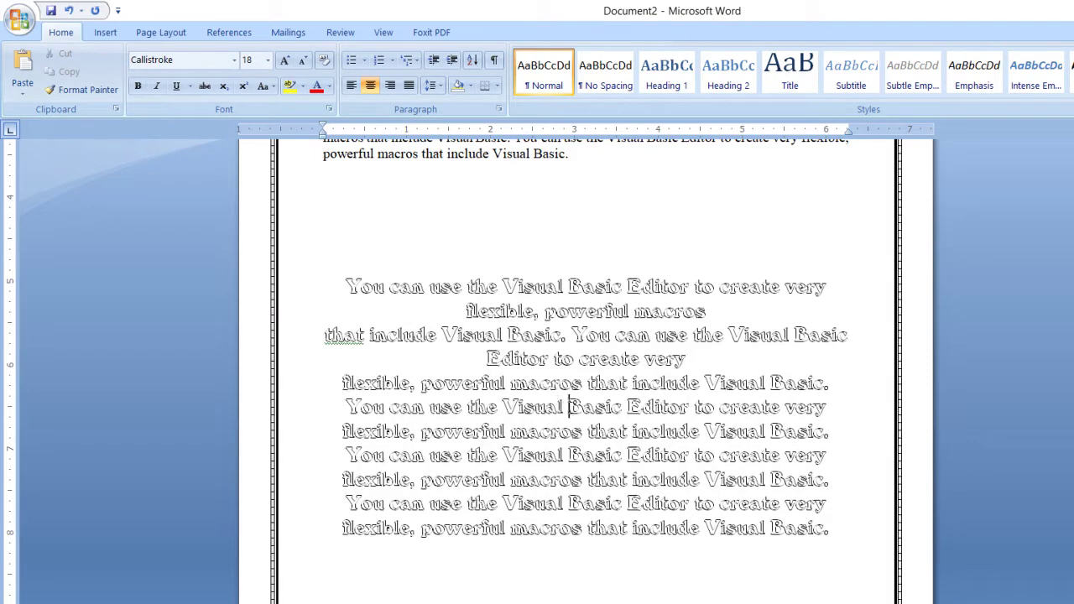
{"action": "key", "text": "Return"}
{"action": "left_click", "coordinate": [573, 455]}
{"action": "key", "text": "Return"}
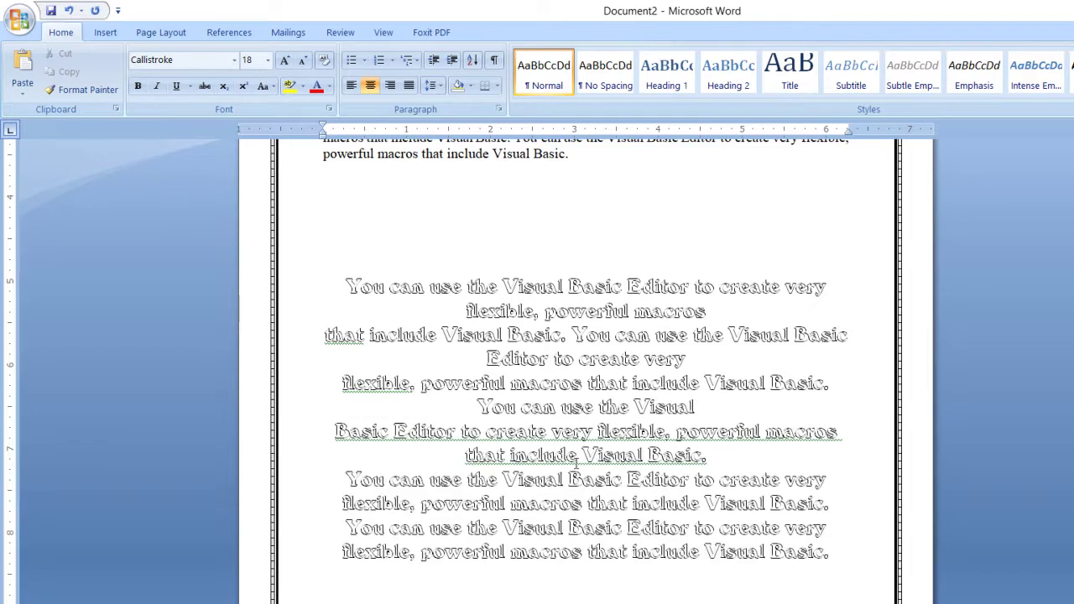
{"action": "left_click", "coordinate": [586, 503]}
{"action": "key", "text": "Return"}
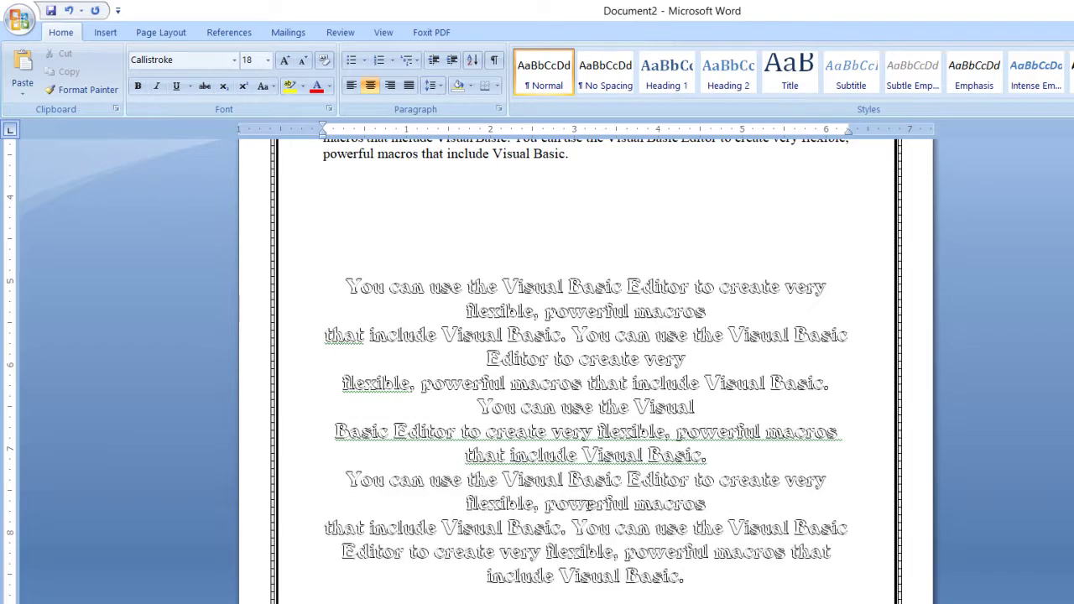
{"action": "left_click", "coordinate": [623, 551]}
{"action": "key", "text": "Return"}
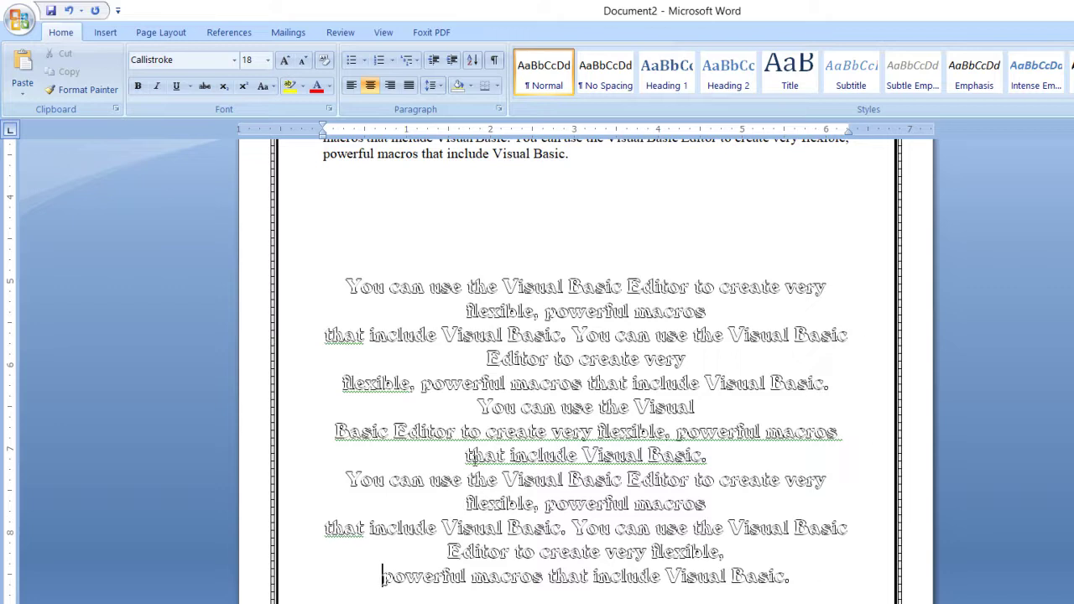
Step: Apply a ¾ pt double-wavy box border to the entire centered Callistroke text block, at paragraph level
{"action": "left_click_drag", "start_coordinate": [349, 286], "coordinate": [794, 579]}
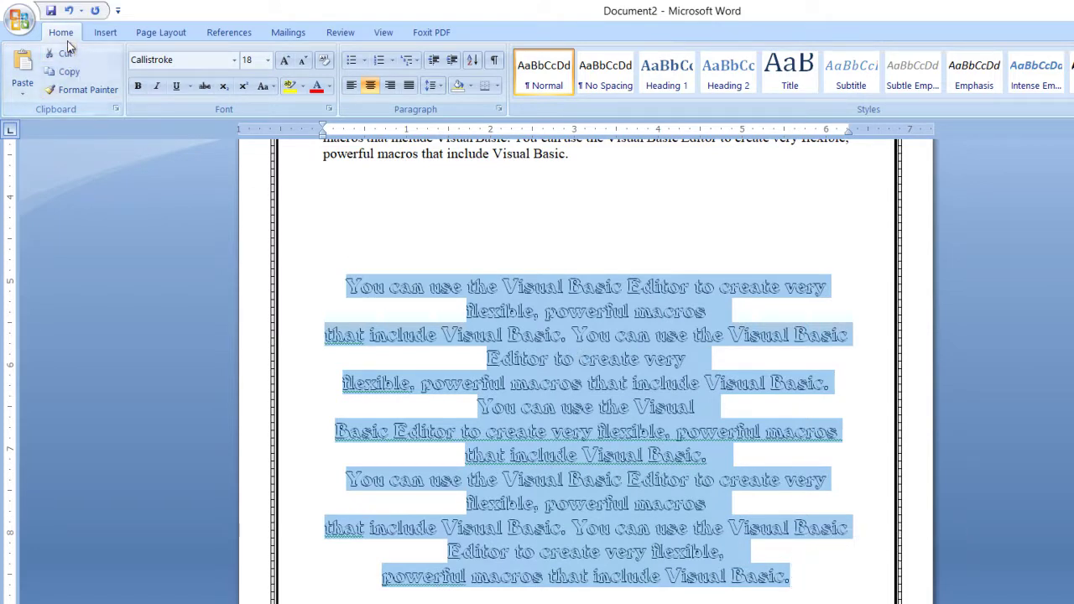
{"action": "left_click", "coordinate": [153, 32]}
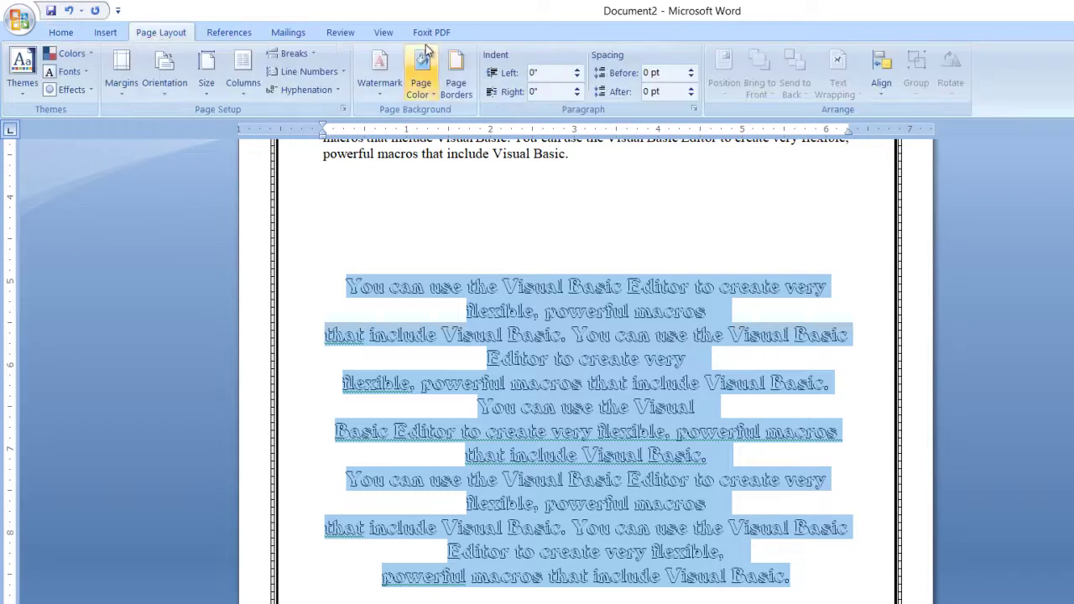
{"action": "left_click", "coordinate": [458, 79]}
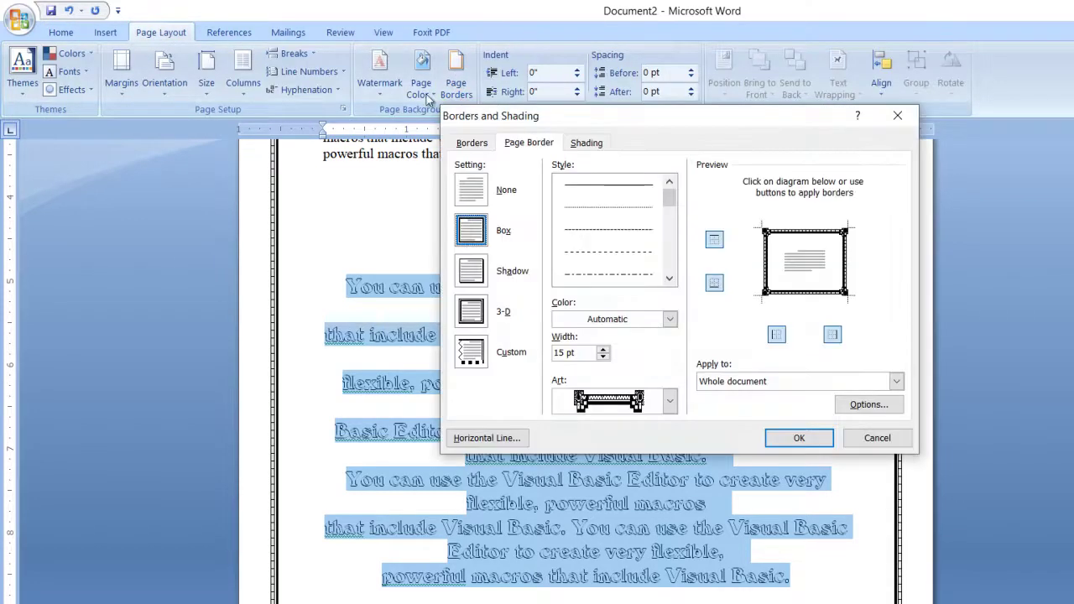
{"action": "left_click", "coordinate": [471, 143]}
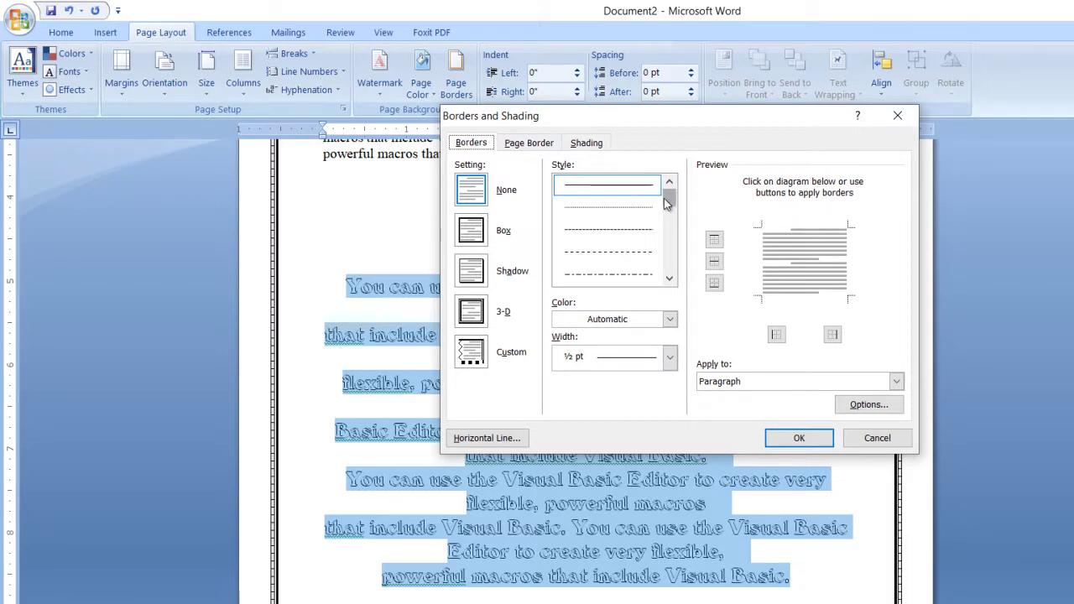
{"action": "mouse_move", "coordinate": [671, 196]}
{"action": "left_mouse_down"}
{"action": "mouse_move", "coordinate": [672, 264]}
{"action": "mouse_move", "coordinate": [675, 256]}
{"action": "left_mouse_up"}
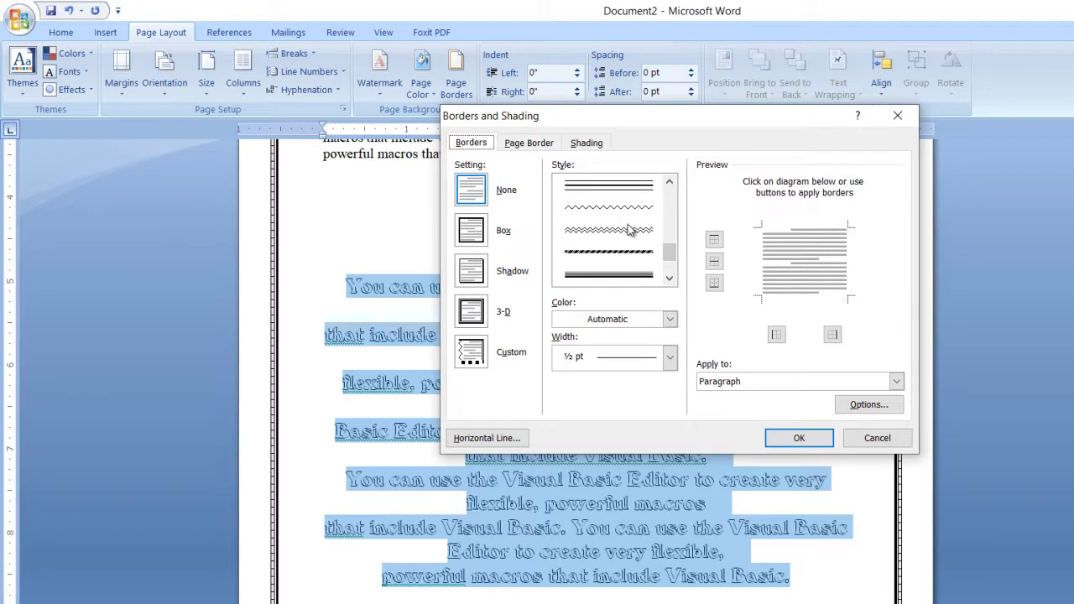
{"action": "left_click", "coordinate": [629, 230]}
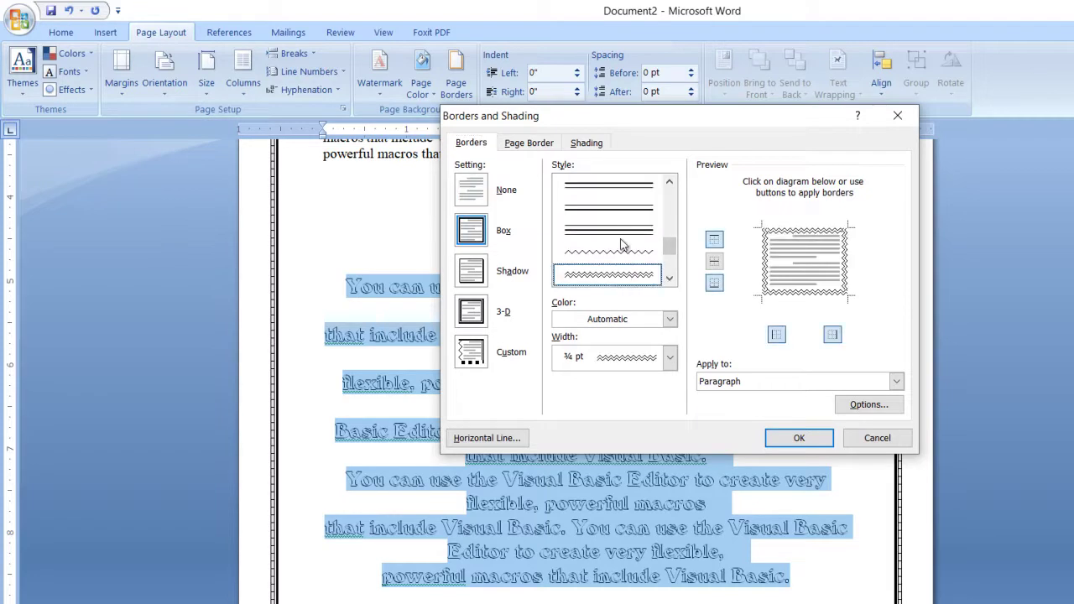
{"action": "left_click", "coordinate": [801, 440]}
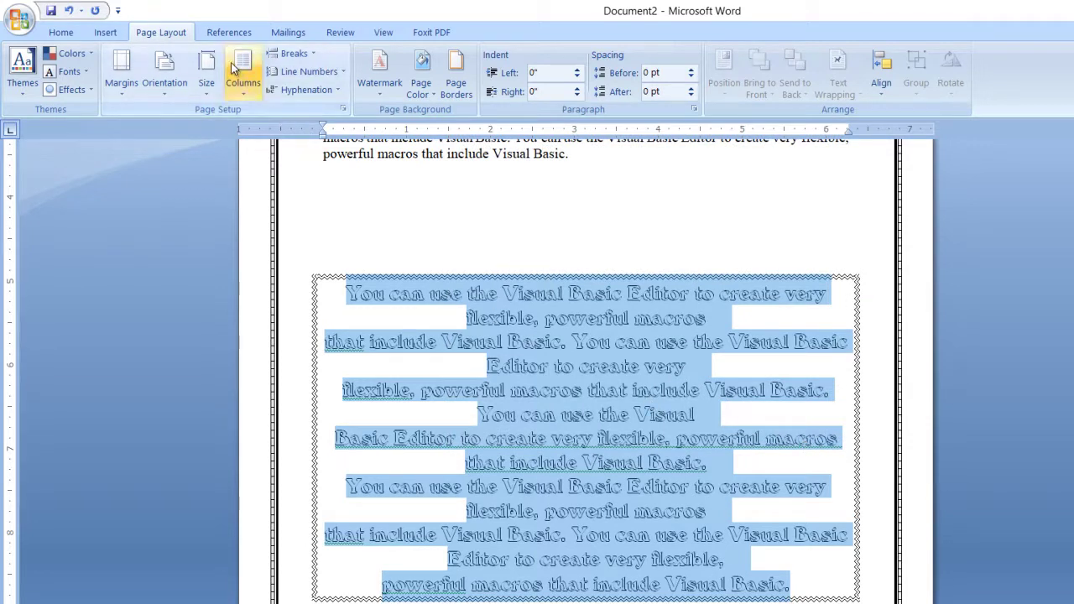
Step: Shade the bordered Callistroke paragraphs with a light-to-medium gray theme fill and a Clear pattern style
{"action": "left_click", "coordinate": [458, 63]}
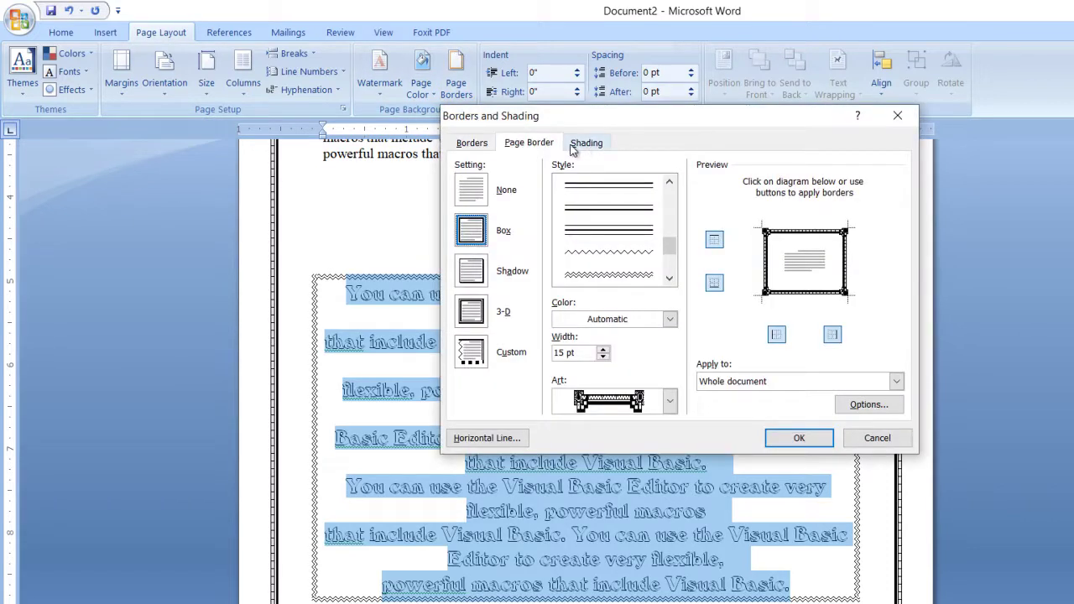
{"action": "left_click", "coordinate": [584, 144]}
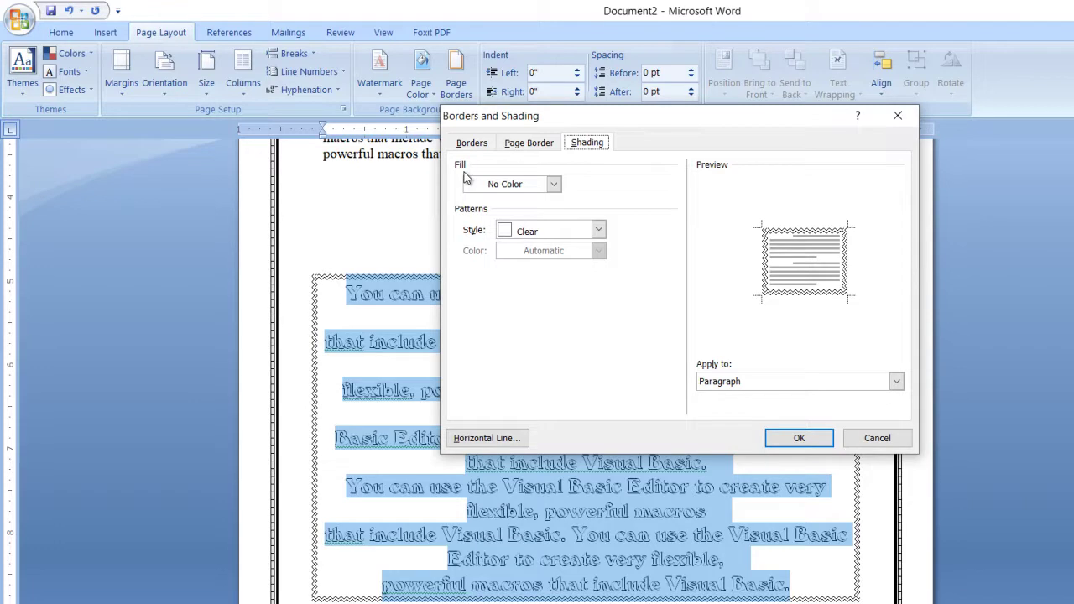
{"action": "left_click", "coordinate": [554, 186]}
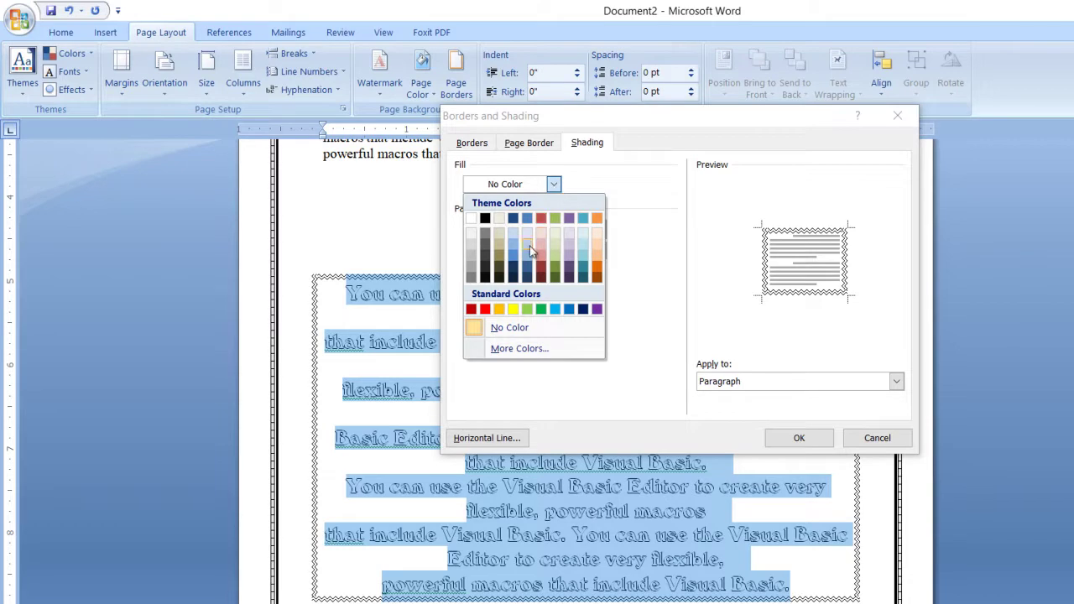
{"action": "left_click", "coordinate": [473, 255]}
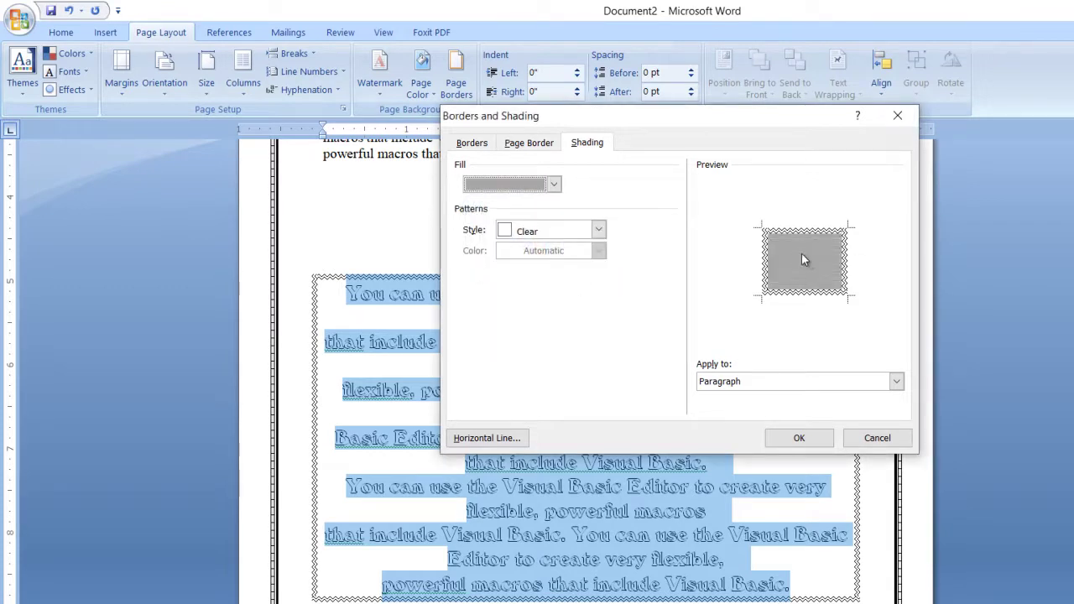
{"action": "left_click", "coordinate": [552, 183]}
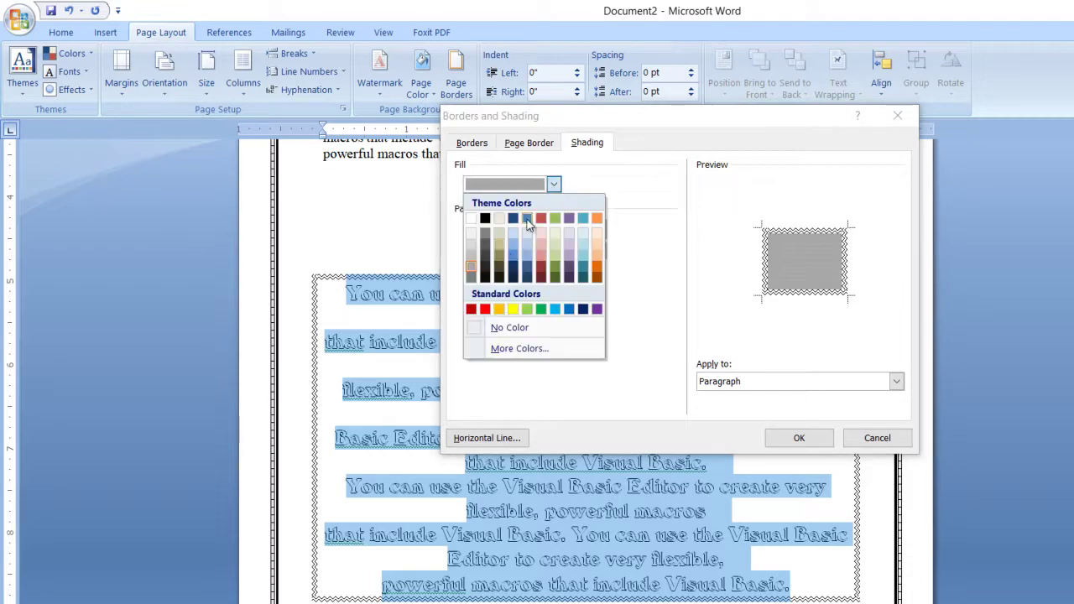
{"action": "left_click", "coordinate": [471, 252]}
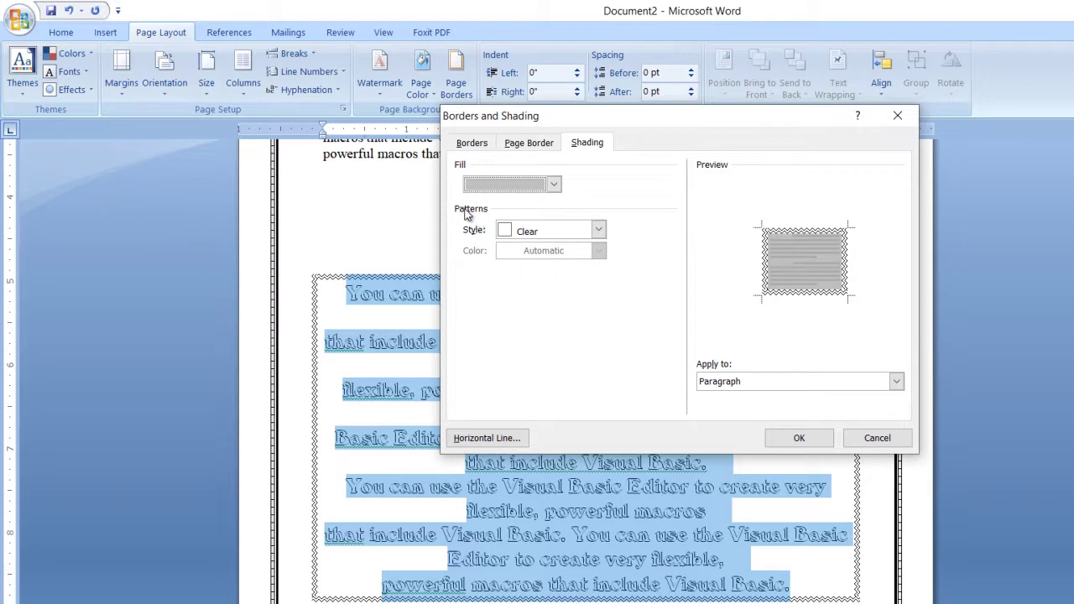
{"action": "left_click", "coordinate": [598, 233]}
{"action": "mouse_move", "coordinate": [600, 272]}
{"action": "left_mouse_down"}
{"action": "mouse_move", "coordinate": [607, 353]}
{"action": "mouse_move", "coordinate": [614, 262]}
{"action": "left_mouse_up"}
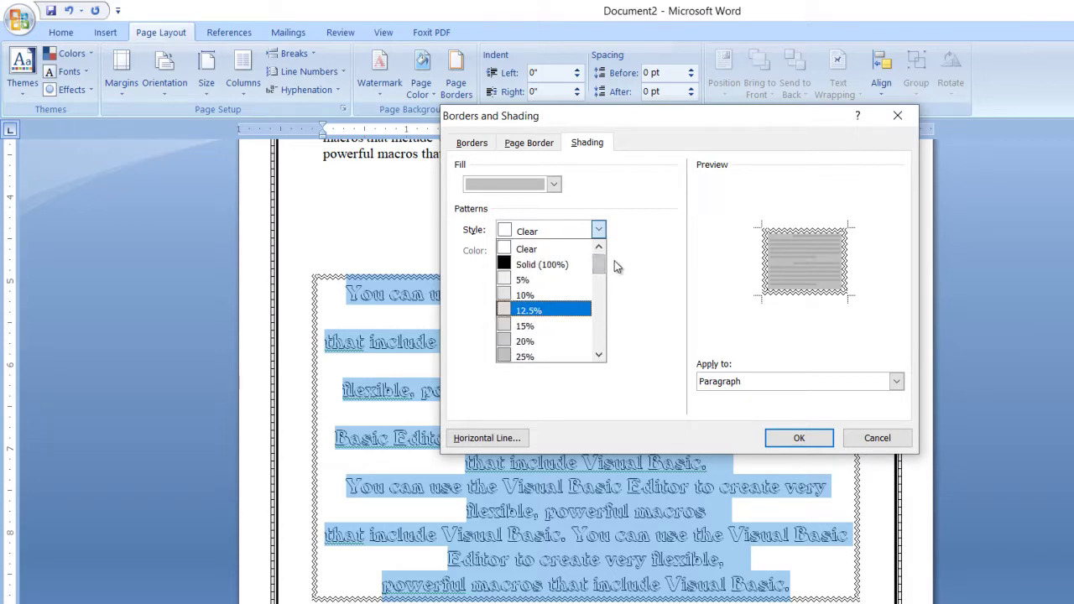
{"action": "left_click", "coordinate": [819, 440]}
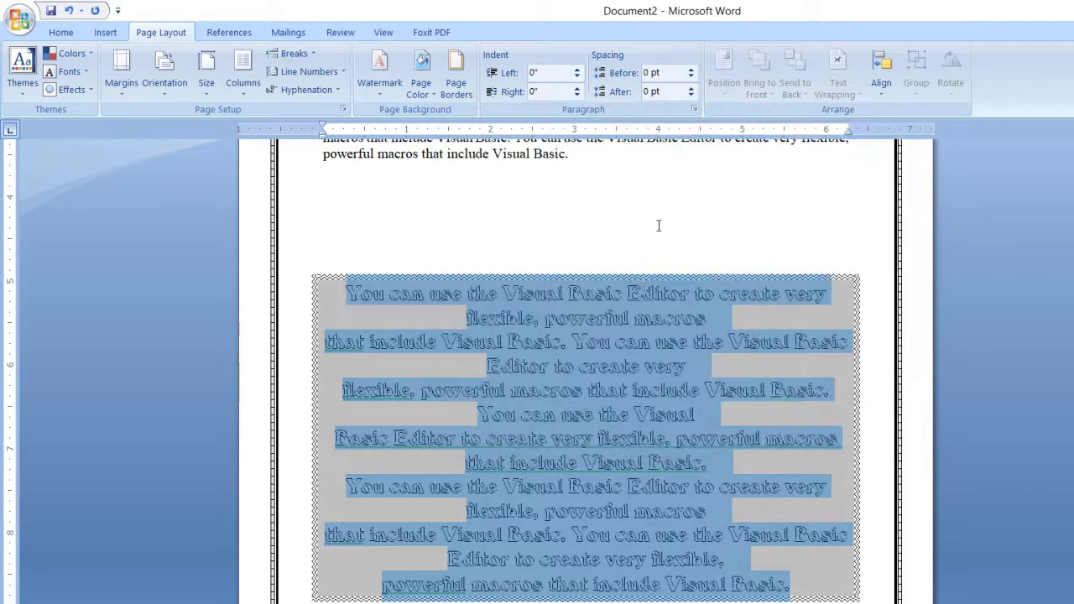
{"action": "left_click", "coordinate": [659, 225]}
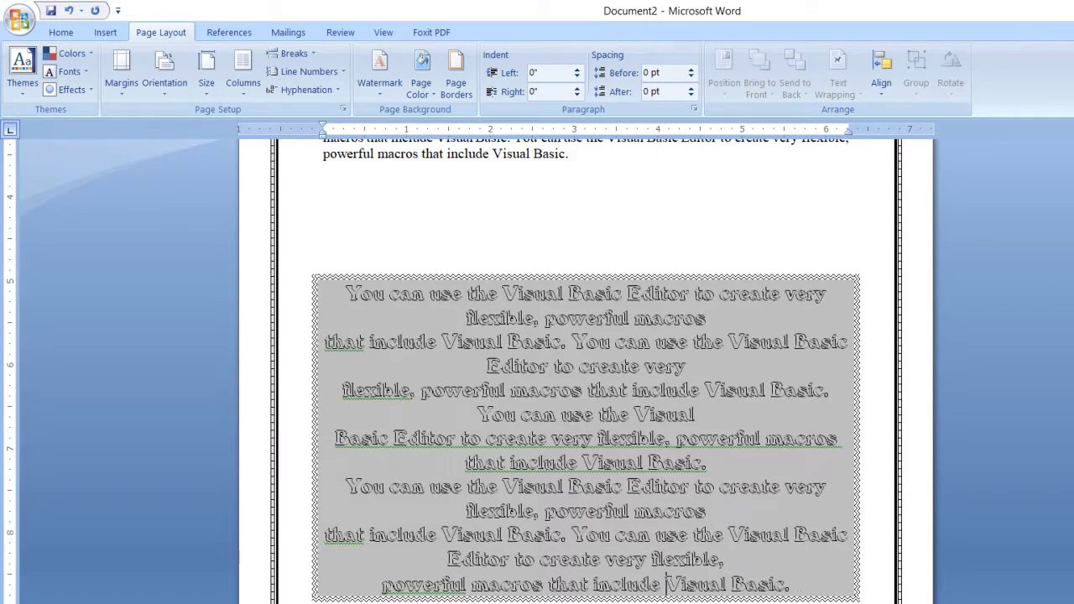
Step: Compare the bordered and shaded text block with the one in the lesson 5 sample, then return to Document2
{"action": "scroll", "coordinate": [864, 600], "scroll_direction": "down", "scroll_amount": 2}
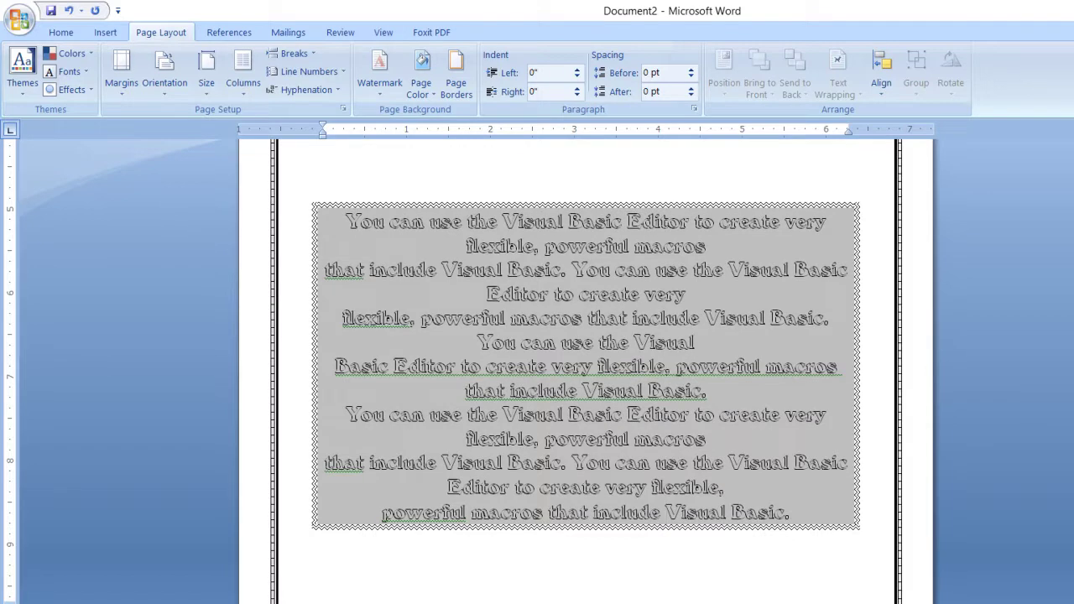
{"action": "mouse_move", "coordinate": [770, 603]}
{"action": "left_click", "coordinate": [663, 599]}
{"action": "scroll", "coordinate": [663, 592], "scroll_direction": "down", "scroll_amount": 3}
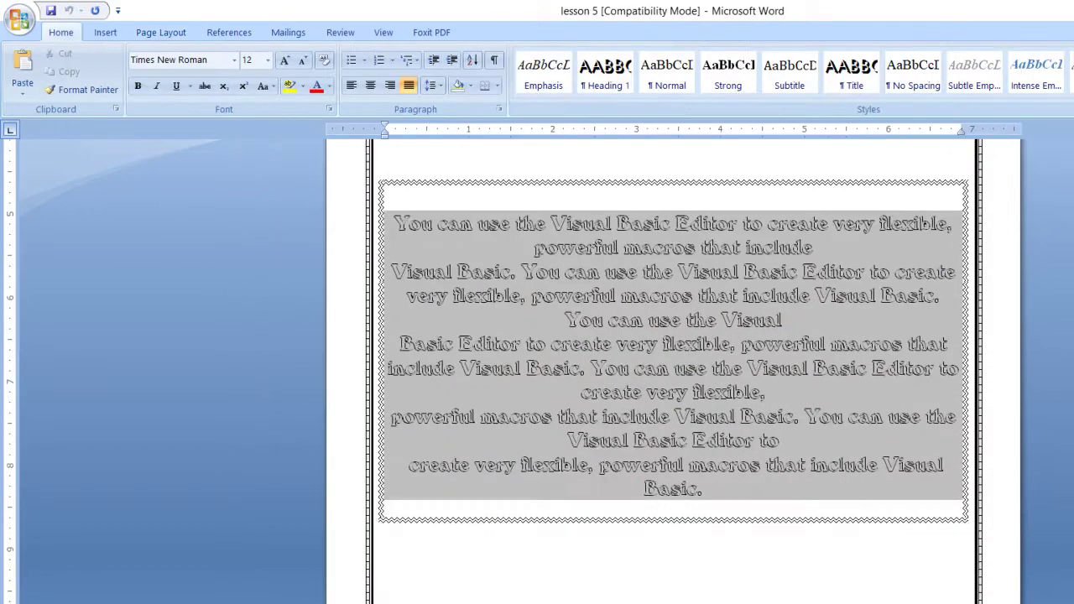
{"action": "scroll", "coordinate": [663, 593], "scroll_direction": "down", "scroll_amount": 1}
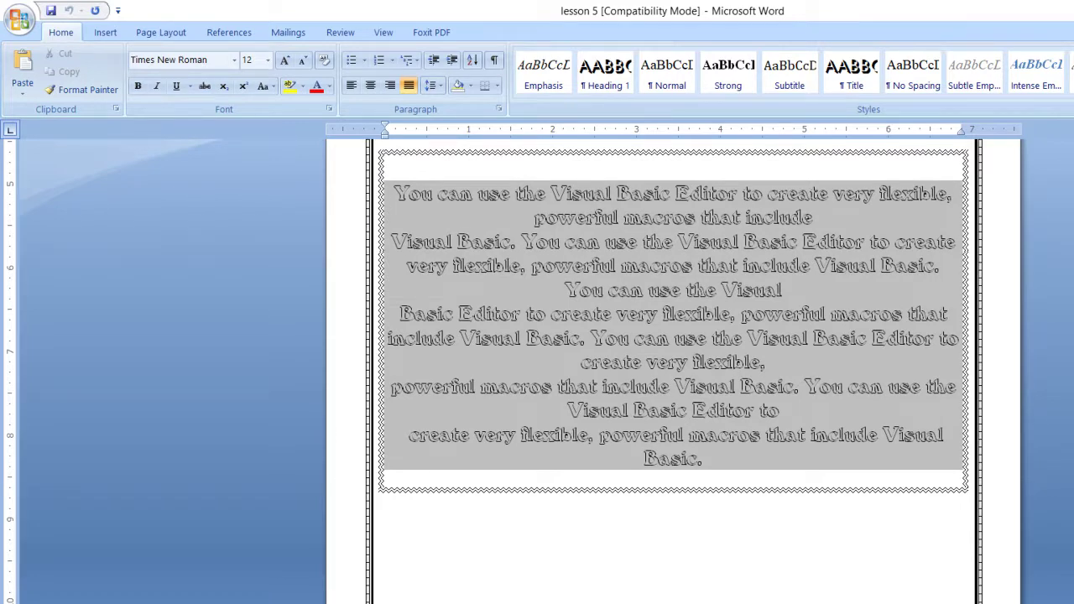
{"action": "mouse_move", "coordinate": [663, 600]}
{"action": "left_click", "coordinate": [864, 598]}
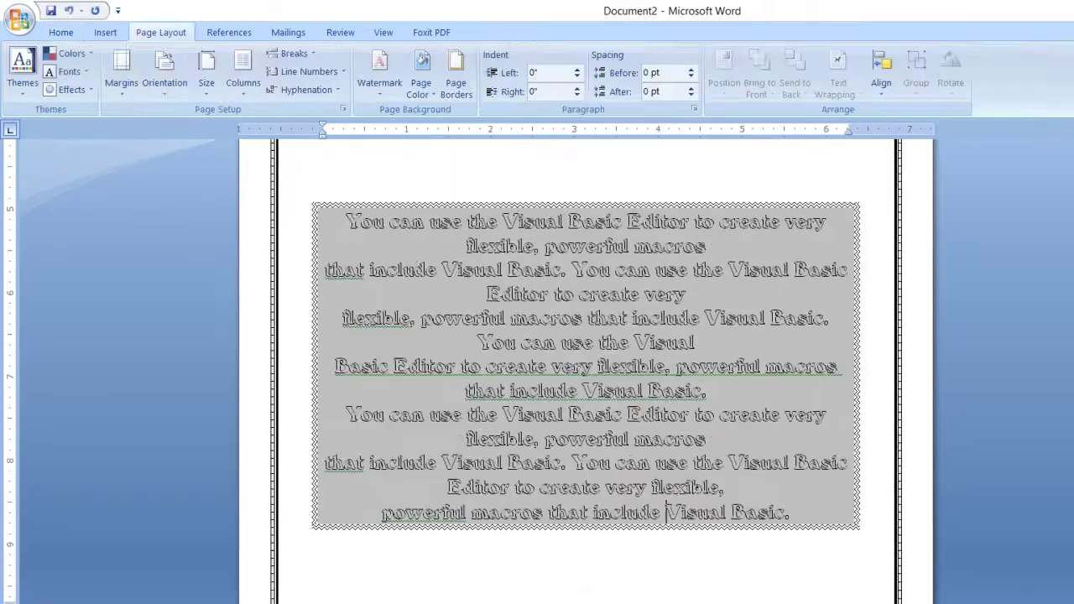
Step: Insert a Plain Number 2 page number at the bottom of the page and close header and footer editing
{"action": "left_click", "coordinate": [106, 31]}
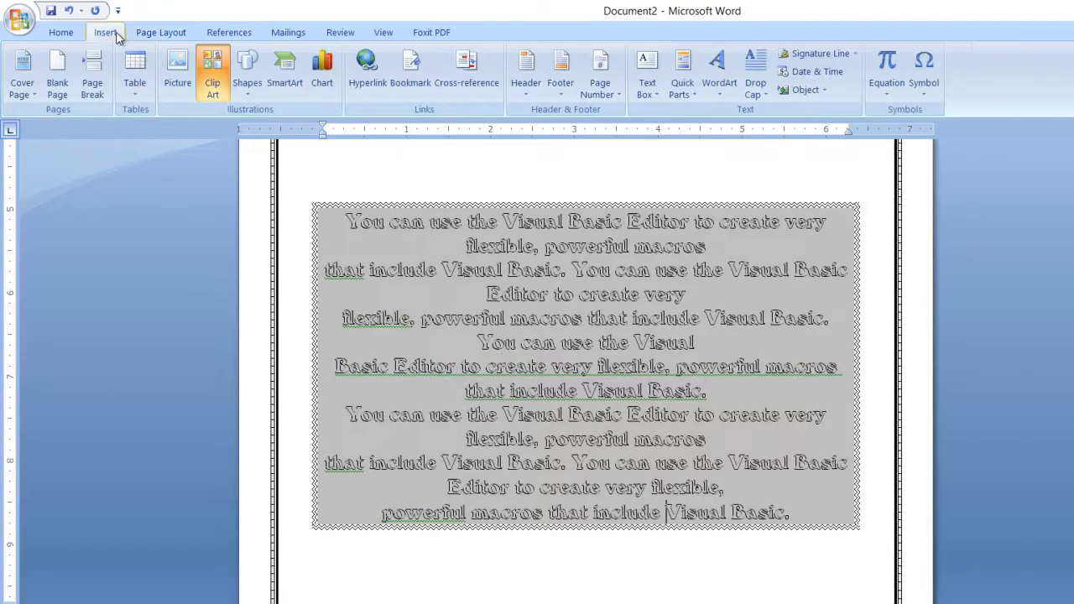
{"action": "left_click", "coordinate": [619, 99]}
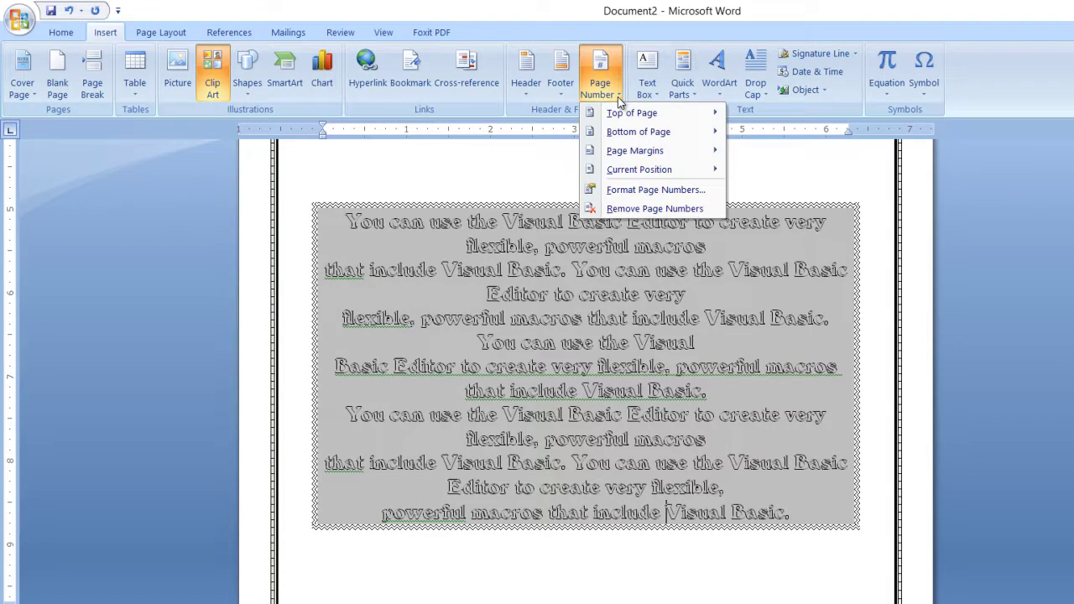
{"action": "mouse_move", "coordinate": [631, 113]}
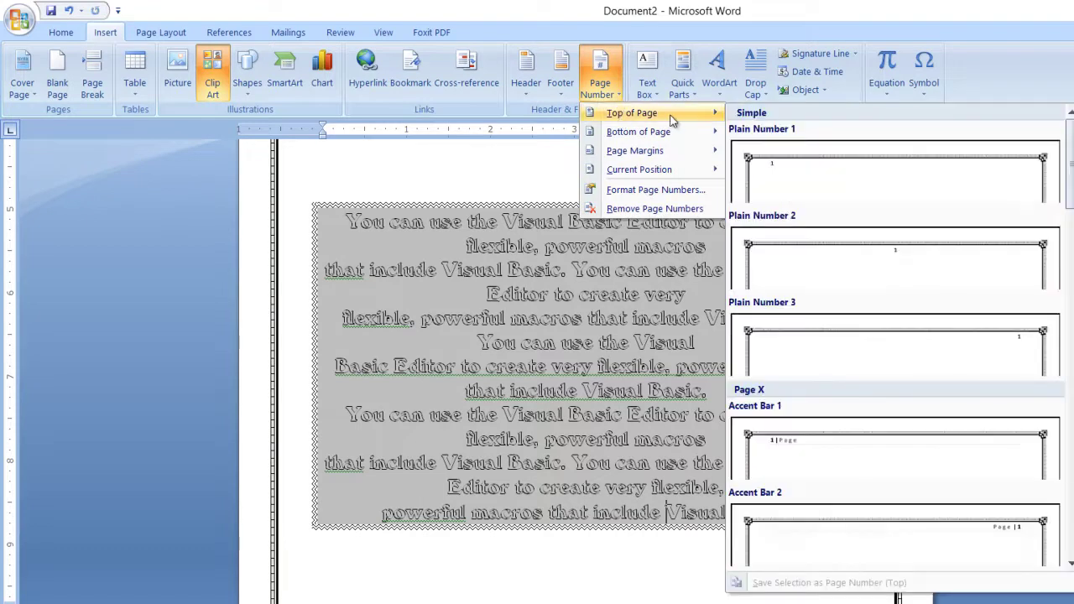
{"action": "mouse_move", "coordinate": [620, 132]}
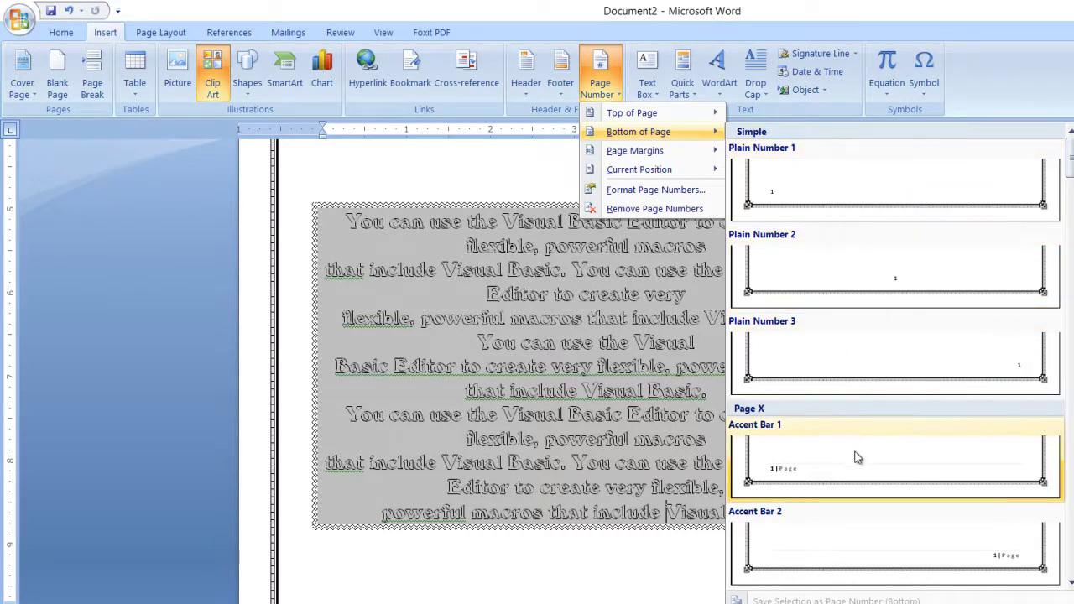
{"action": "scroll", "coordinate": [860, 453], "scroll_direction": "down", "scroll_amount": 6}
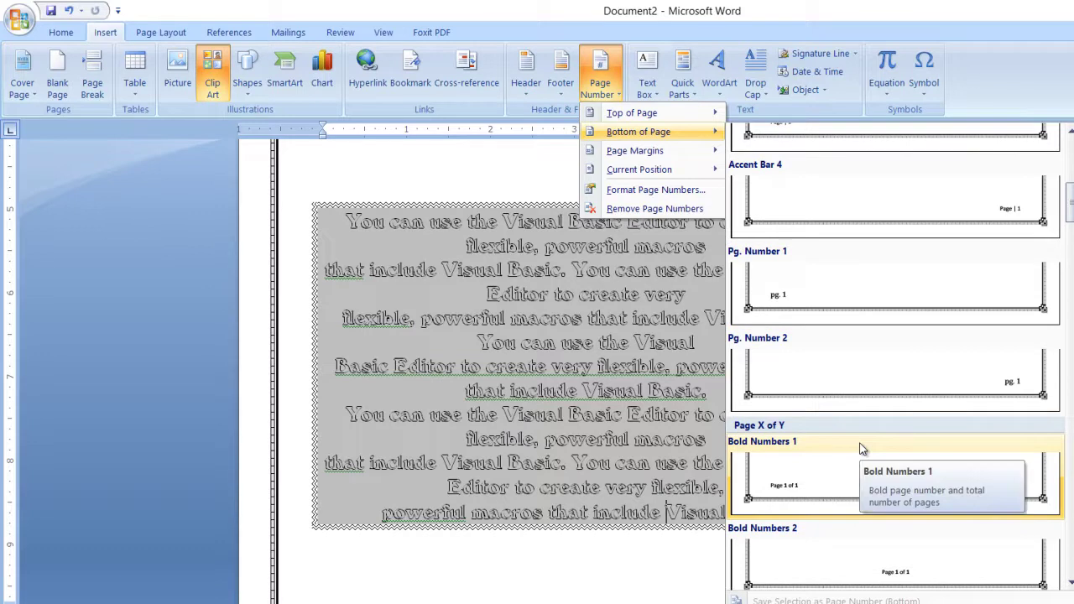
{"action": "scroll", "coordinate": [861, 449], "scroll_direction": "up", "scroll_amount": 6}
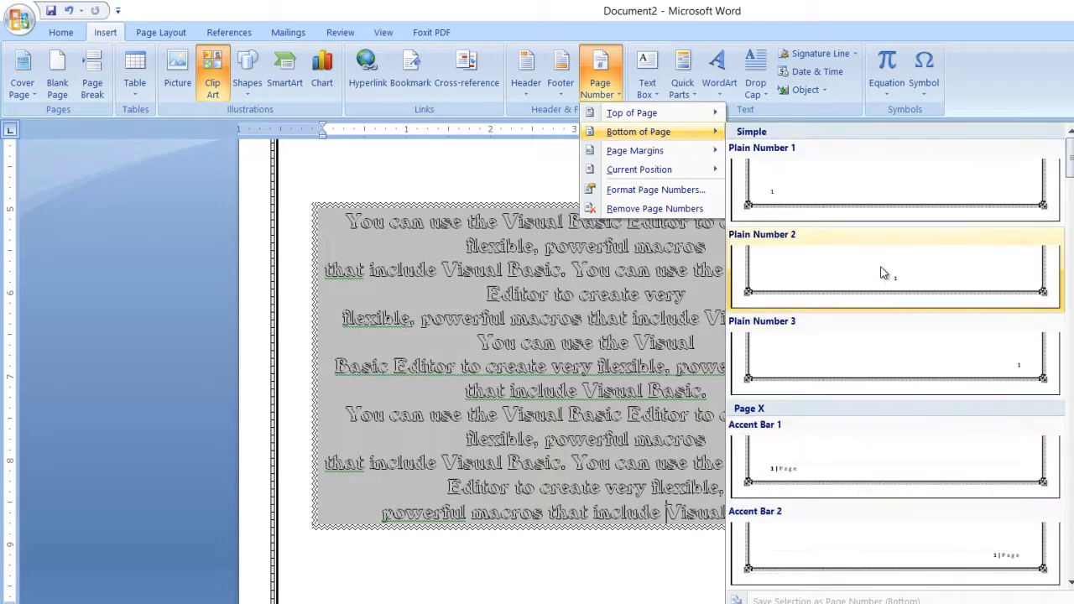
{"action": "left_click", "coordinate": [928, 280]}
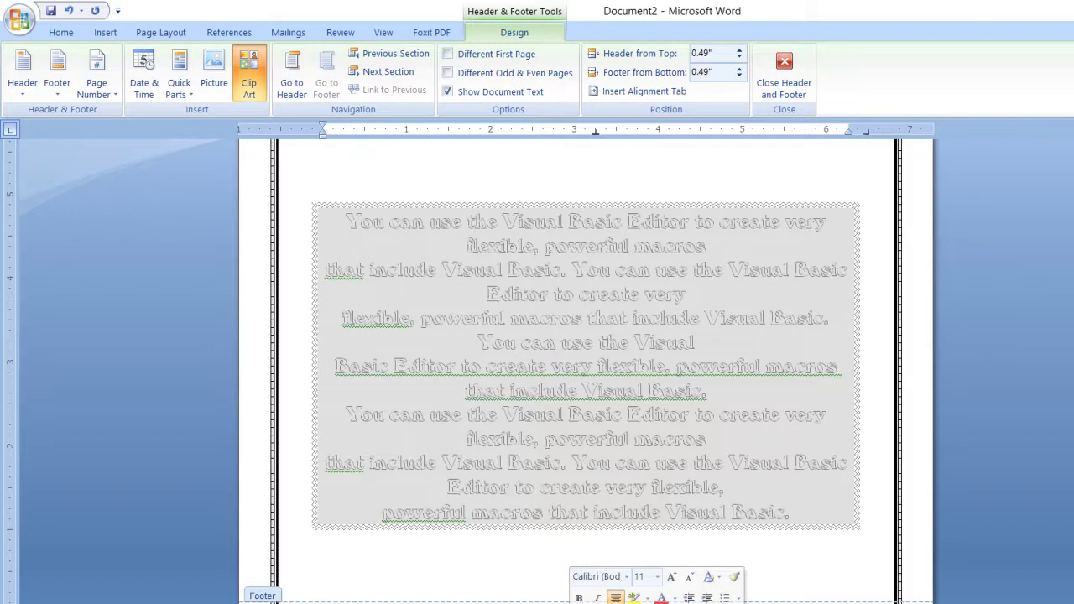
{"action": "scroll", "coordinate": [479, 410], "scroll_direction": "up", "scroll_amount": 5}
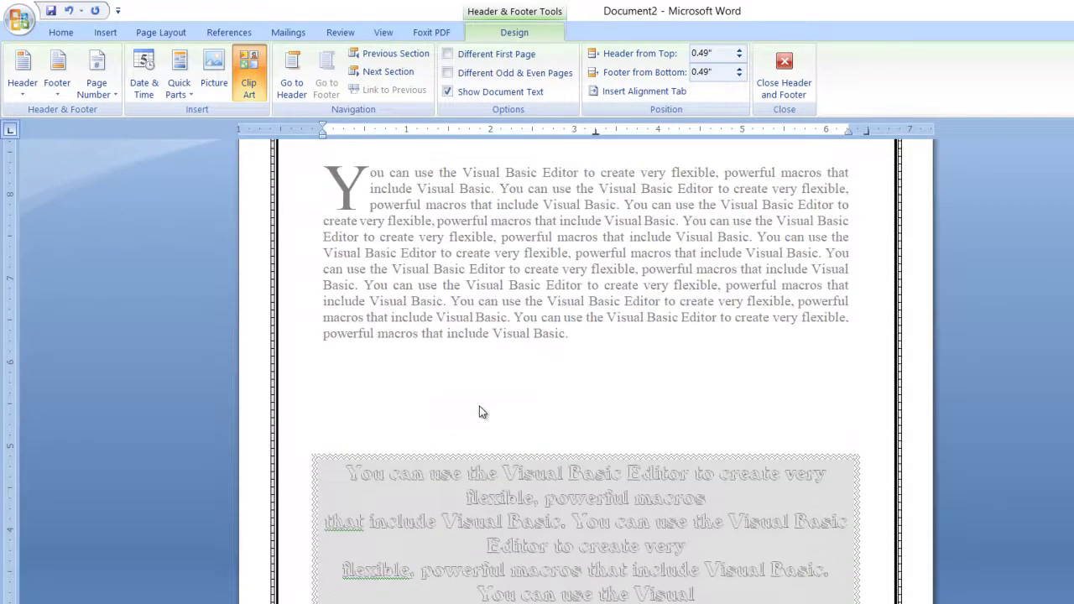
{"action": "scroll", "coordinate": [479, 412], "scroll_direction": "up", "scroll_amount": 4}
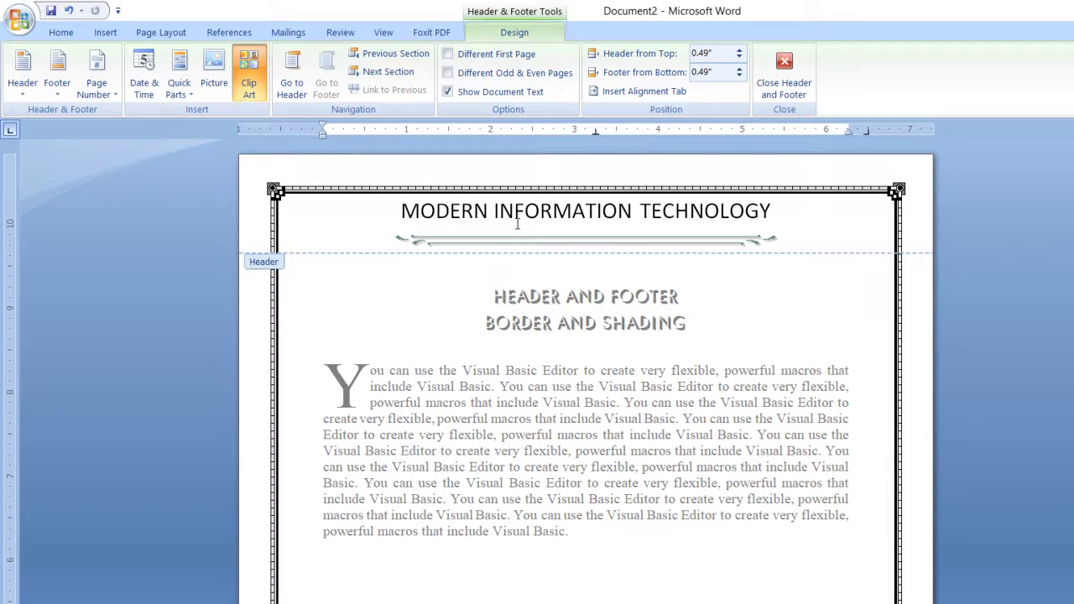
{"action": "scroll", "coordinate": [516, 222], "scroll_direction": "down", "scroll_amount": 10}
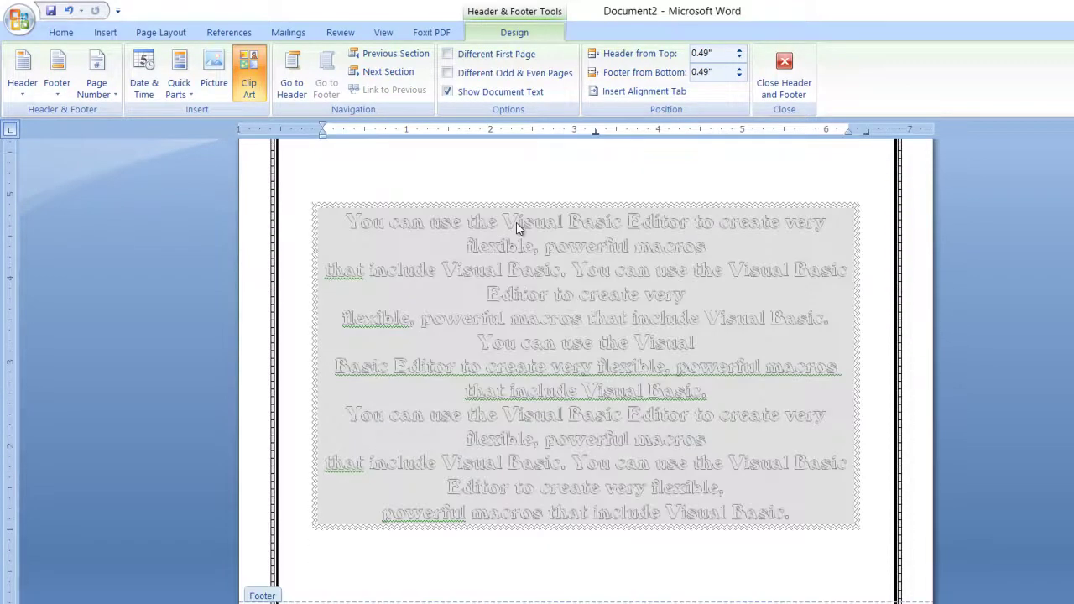
{"action": "left_click", "coordinate": [784, 67]}
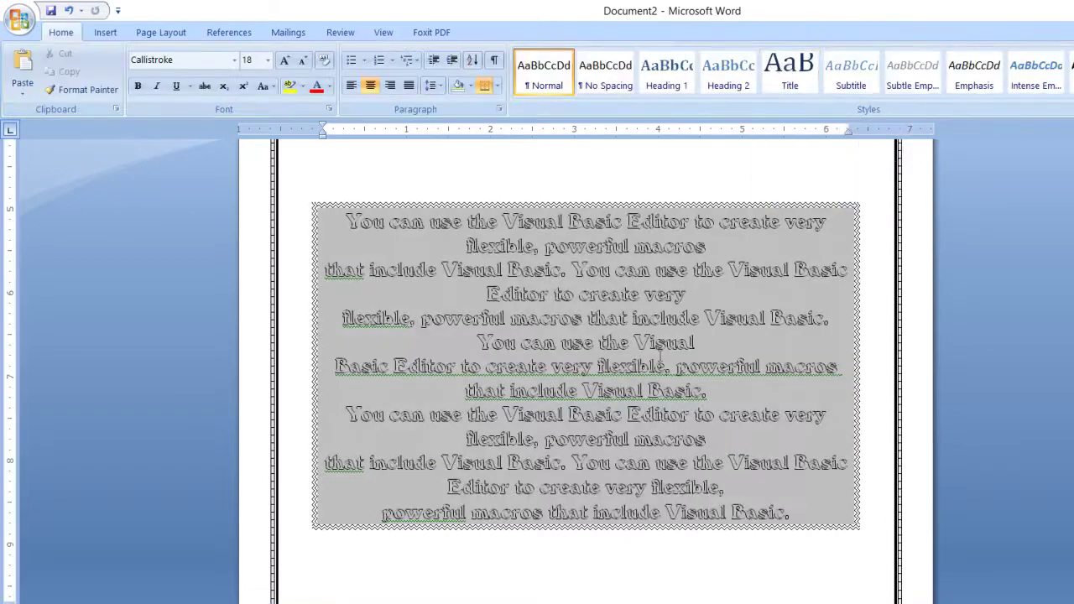
Step: Review the finished page in Document2 from the header down to the shaded text block
{"action": "scroll", "coordinate": [694, 357], "scroll_direction": "up", "scroll_amount": 10}
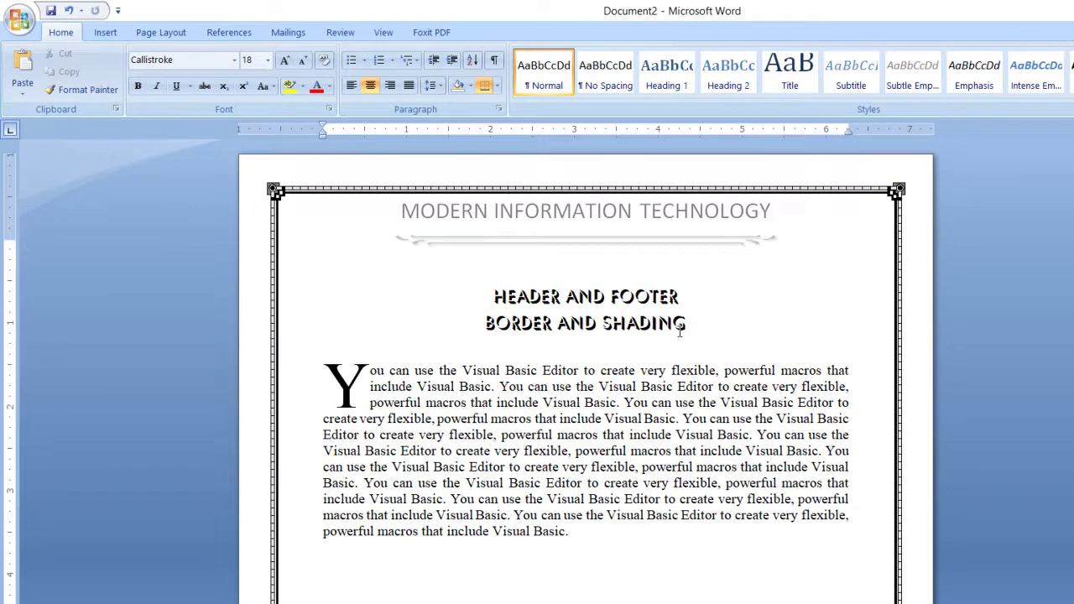
{"action": "scroll", "coordinate": [681, 330], "scroll_direction": "down", "scroll_amount": 10}
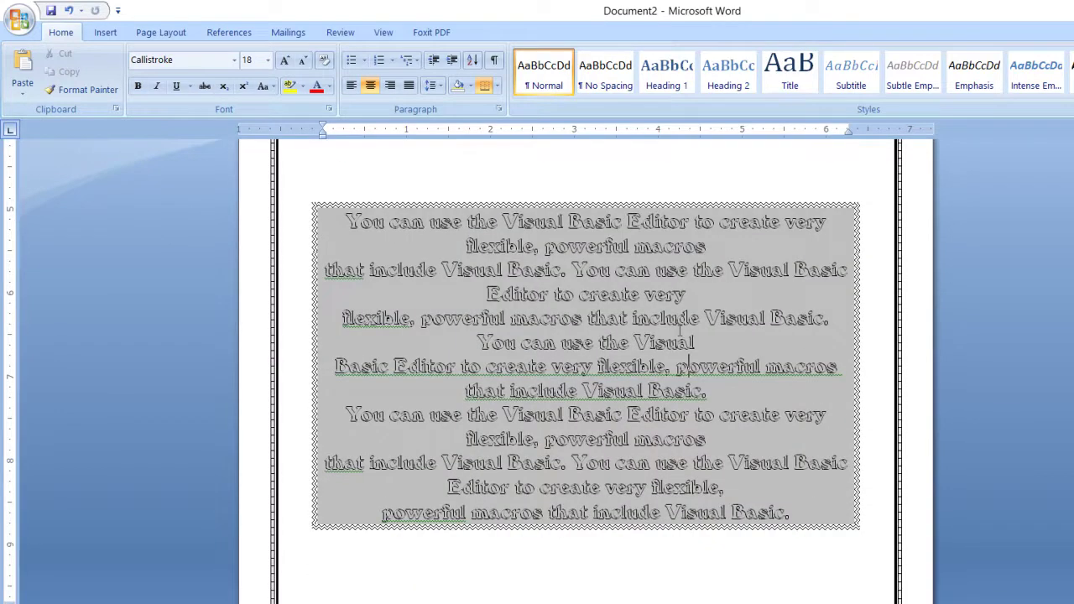
{"action": "scroll", "coordinate": [680, 331], "scroll_direction": "up", "scroll_amount": 9}
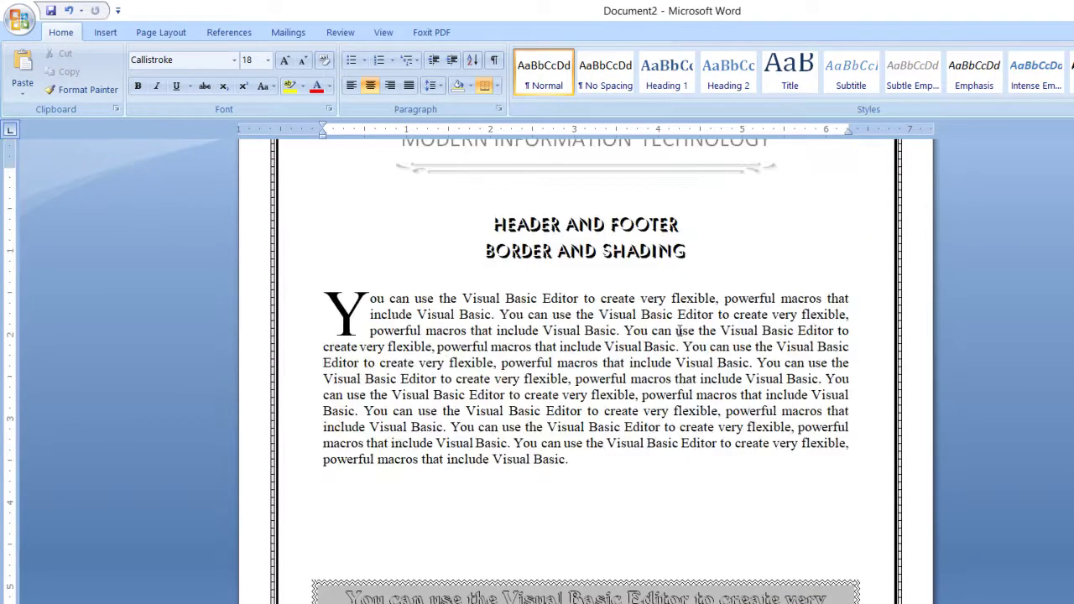
{"action": "scroll", "coordinate": [645, 272], "scroll_direction": "up", "scroll_amount": 2}
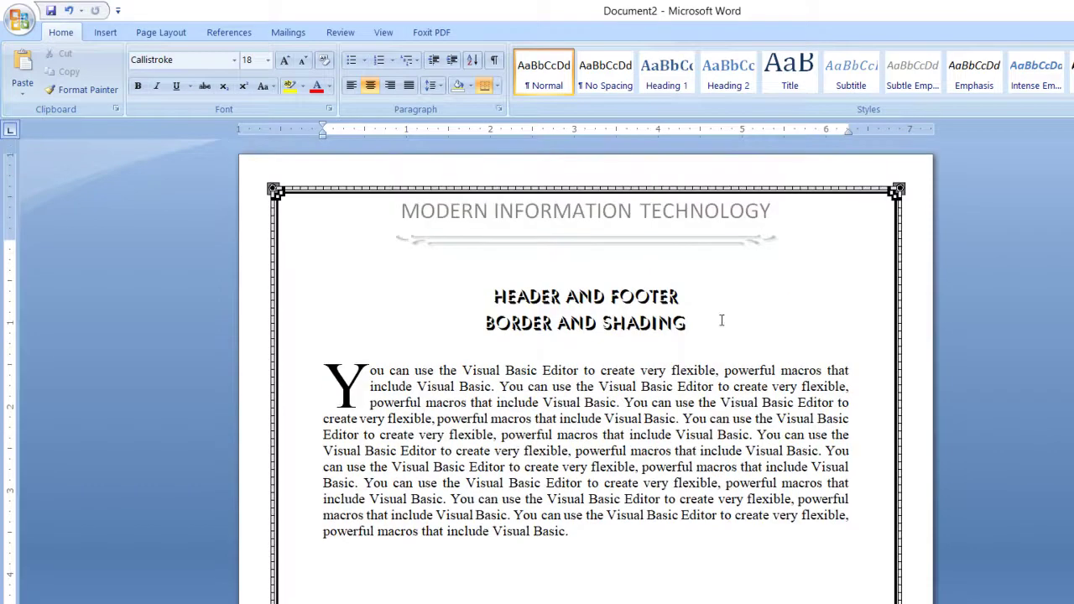